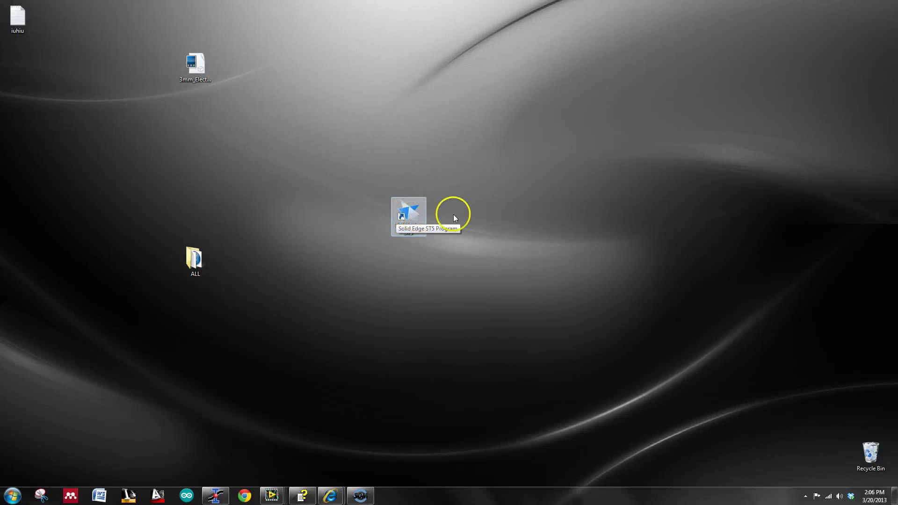
- Launch Solid Edge ST5 from its desktop shortcut
double_click(414, 206)
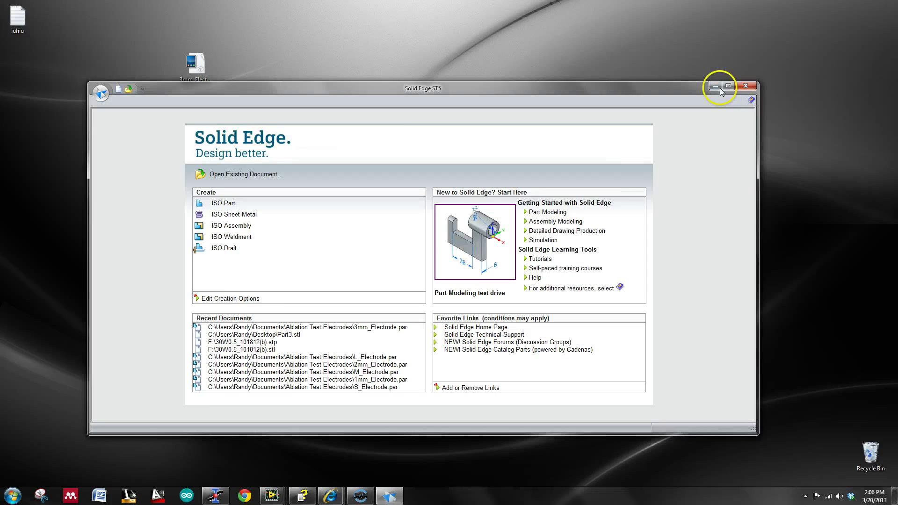
- Maximize the Solid Edge window and create a new ISO Part document, Part1
click(726, 86)
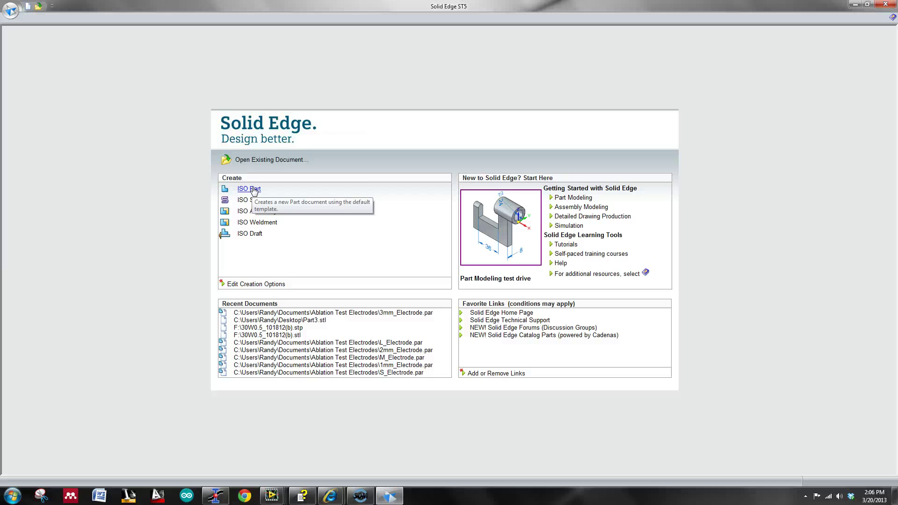
click(11, 12)
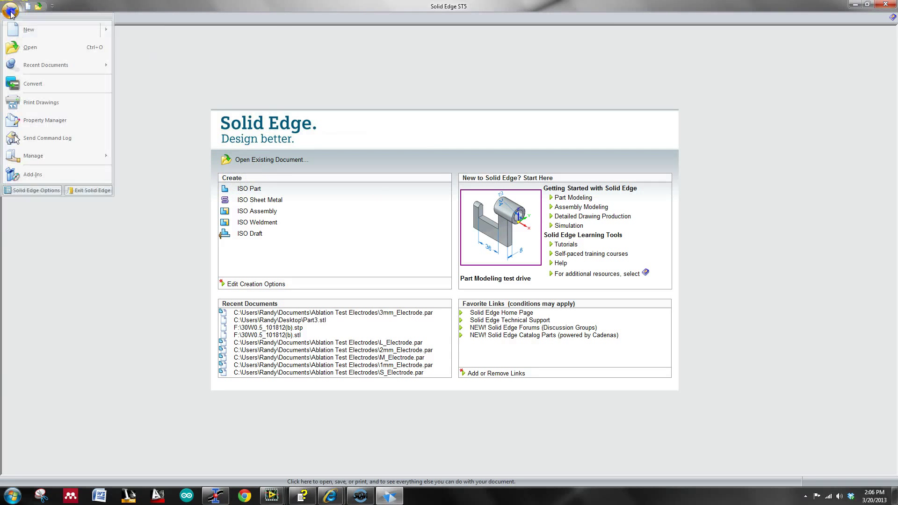
mouse_move(52, 29)
click(139, 48)
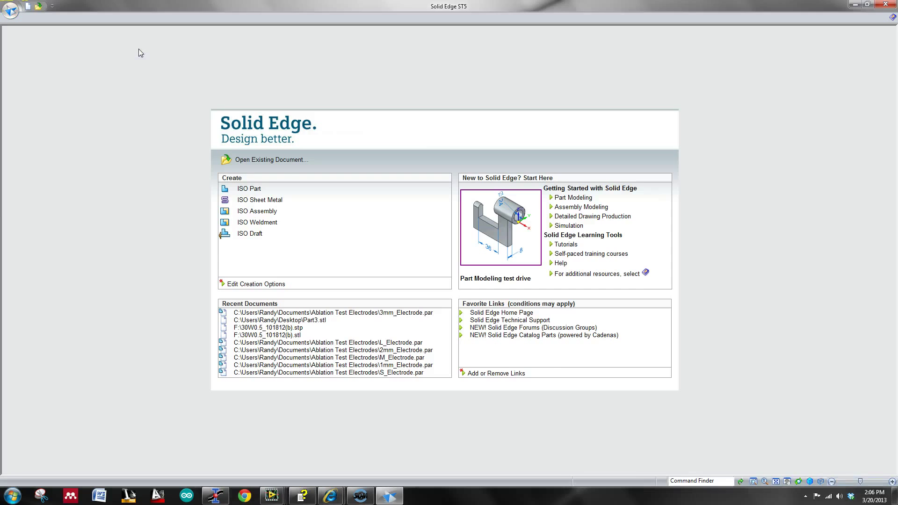
click(326, 83)
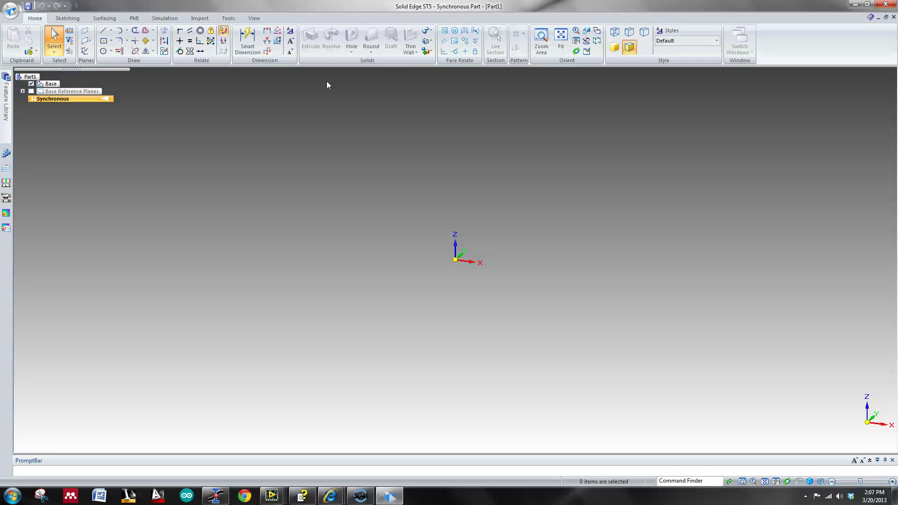
- Start the Rectangle tool and tilt the view toward the base plane
click(104, 41)
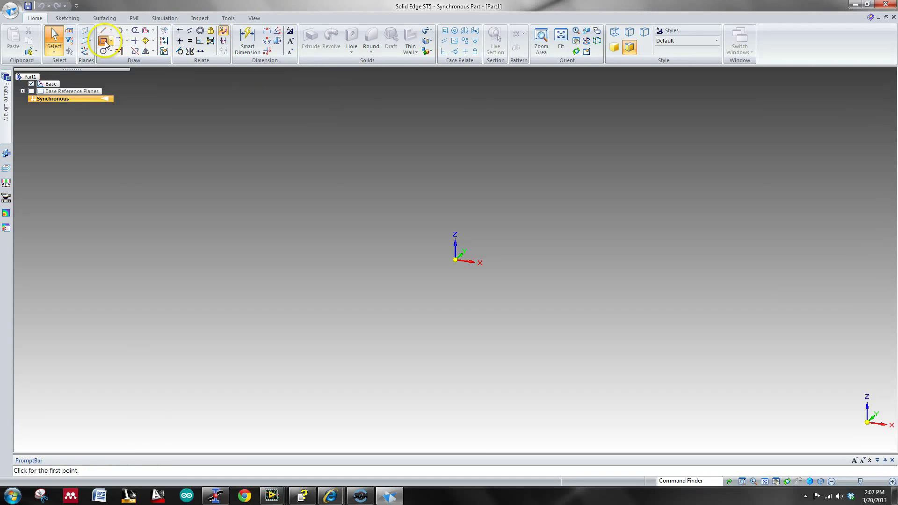
middle_drag(489, 214, 536, 211)
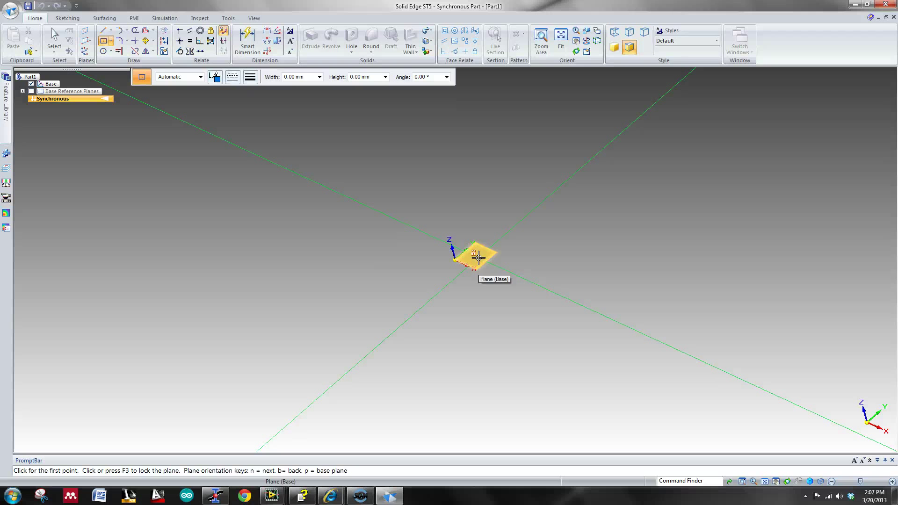
- Lock the base plane and sketch a 280 × 185.5 mm rectangle at 0° angle
click(478, 257)
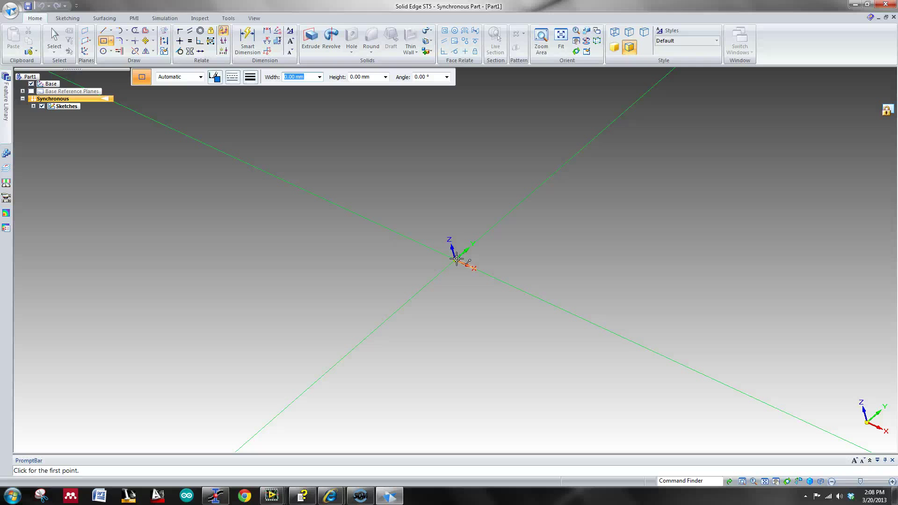
drag(456, 259, 553, 232)
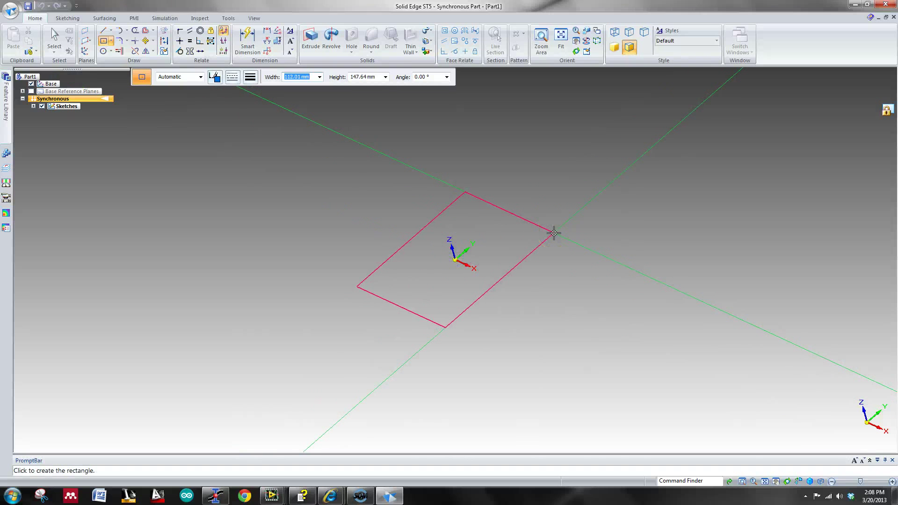
text(280)
key(Tab)
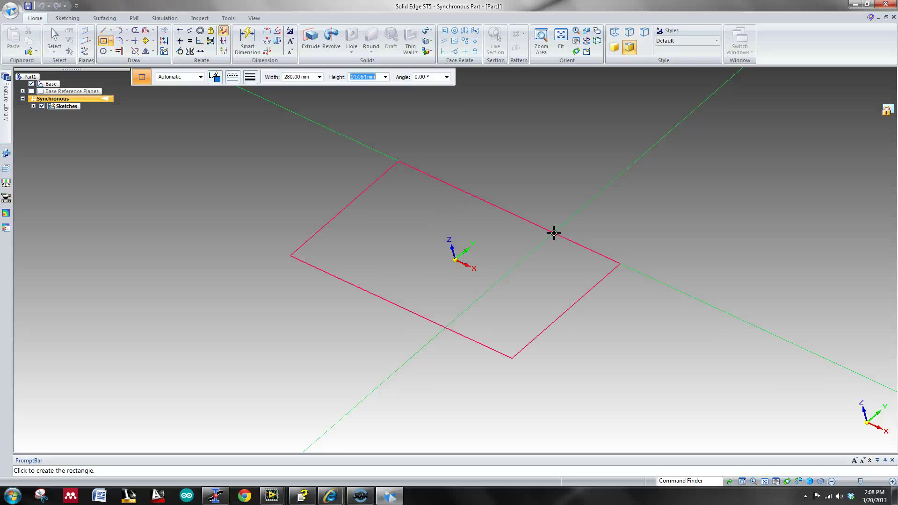
text(185.5)
key(Tab)
text(0)
key(Return)
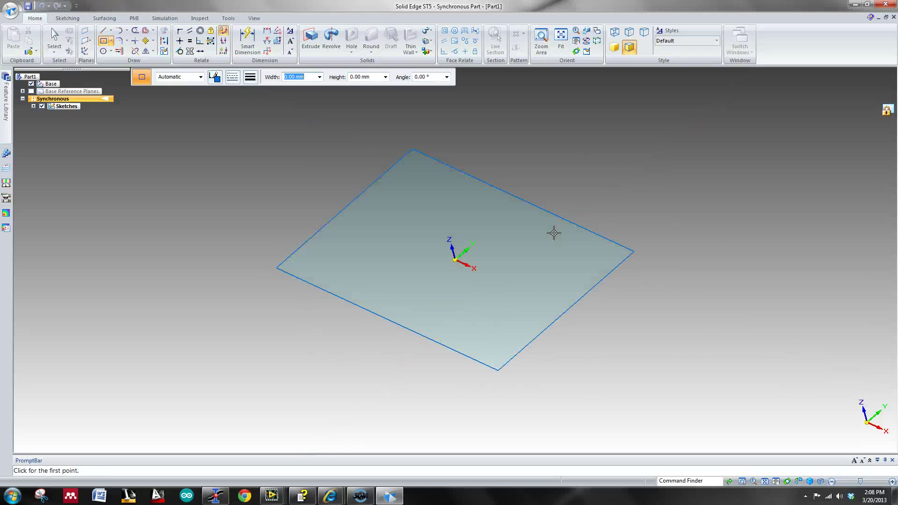
right_click(554, 234)
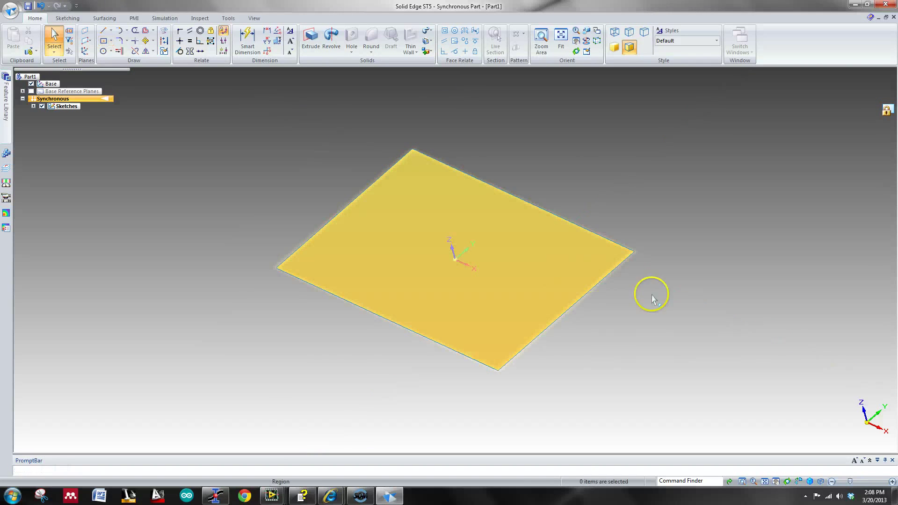
- Extrude the rectangle region 41.5 mm upward into a solid block, Protrusion 1
mouse_move(652, 295)
middle_down()
mouse_move(654, 270)
mouse_move(664, 282)
mouse_move(655, 293)
middle_up()
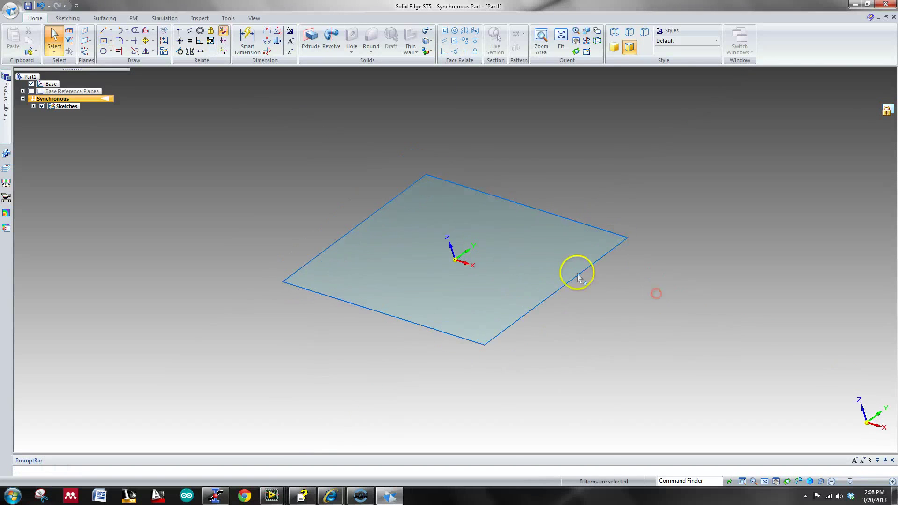
click(550, 264)
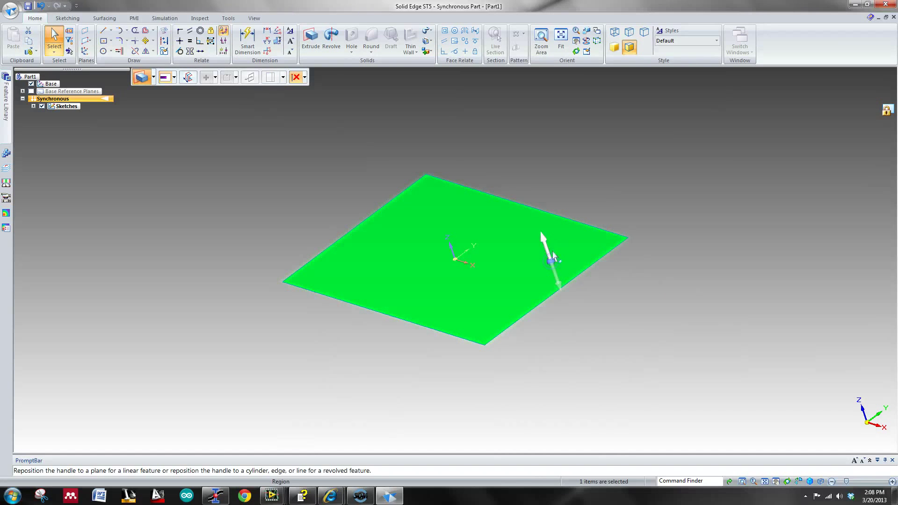
click(546, 245)
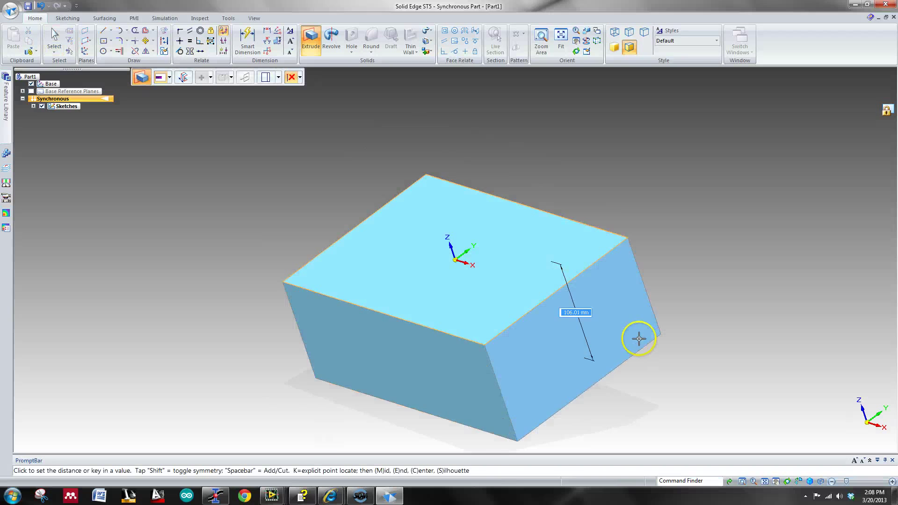
text(50)
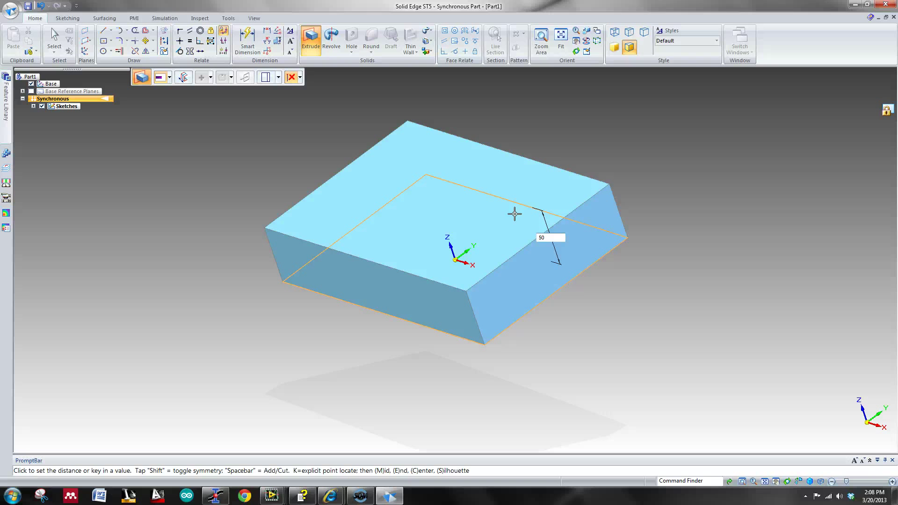
key(Return)
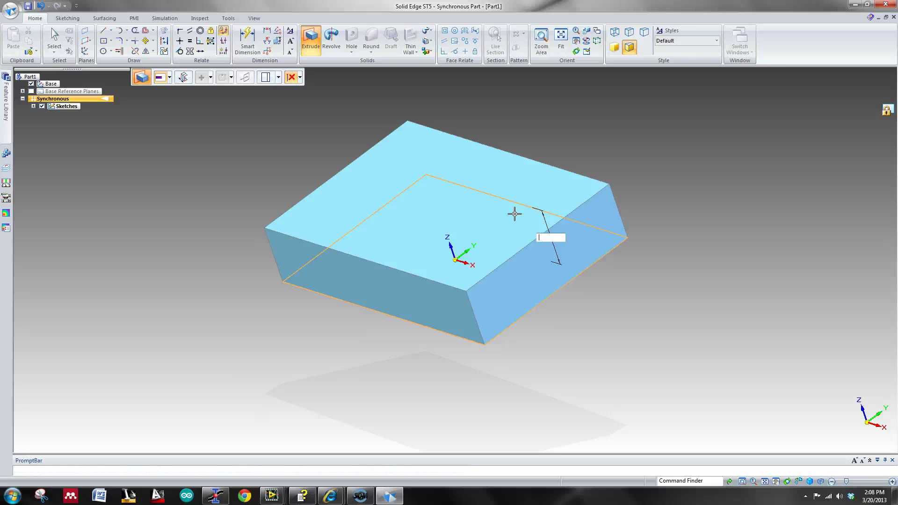
text(41.5)
key(Return)
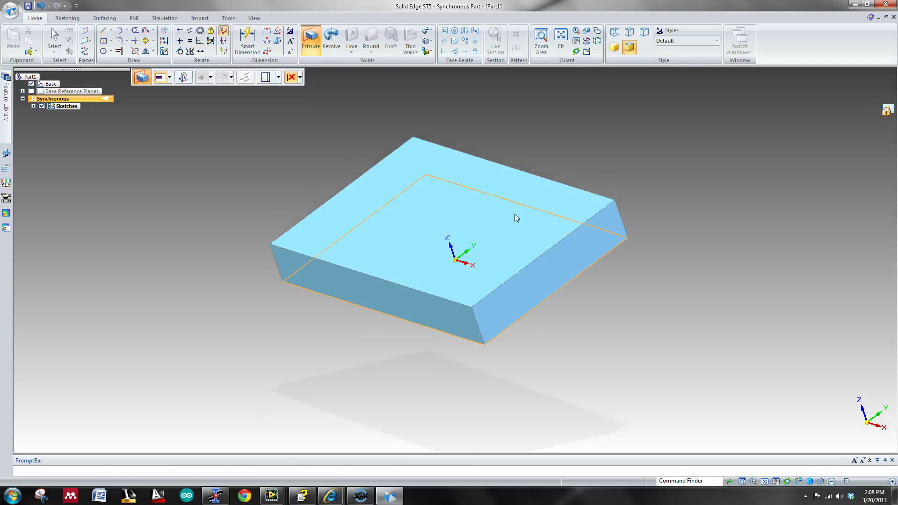
click(654, 236)
click(679, 327)
mouse_move(679, 327)
middle_down()
mouse_move(679, 310)
mouse_move(680, 319)
middle_up()
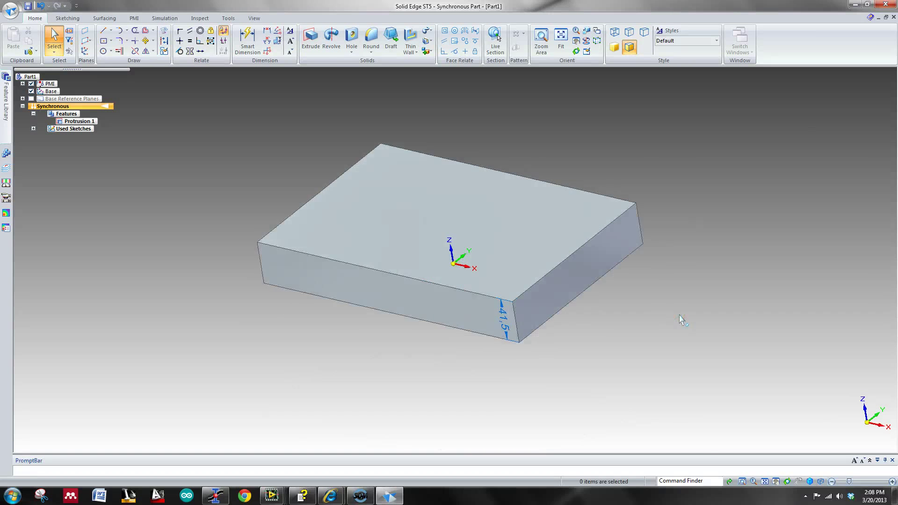
key(ctrl+i)
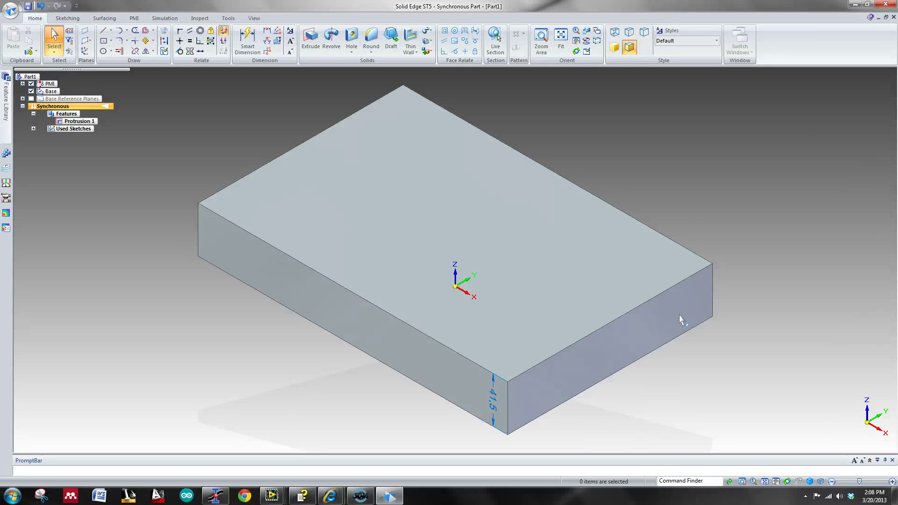
key(ctrl+t)
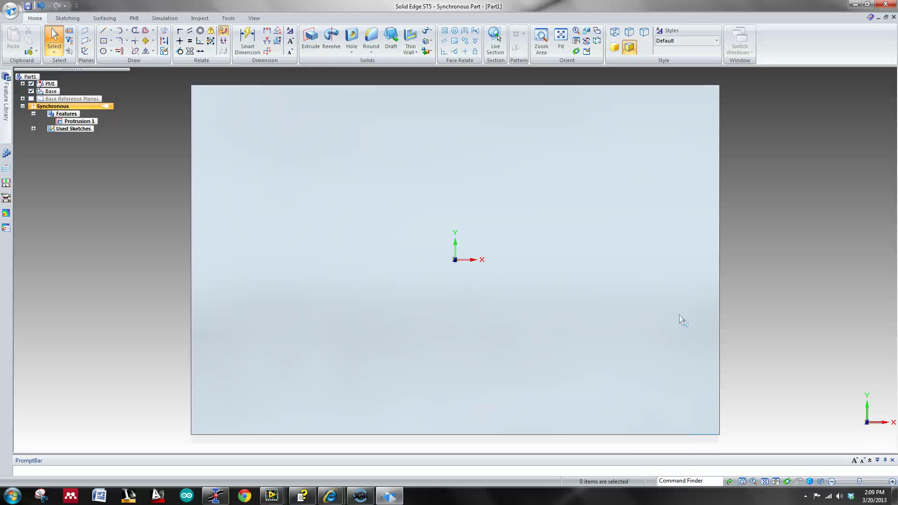
key(ctrl+r)
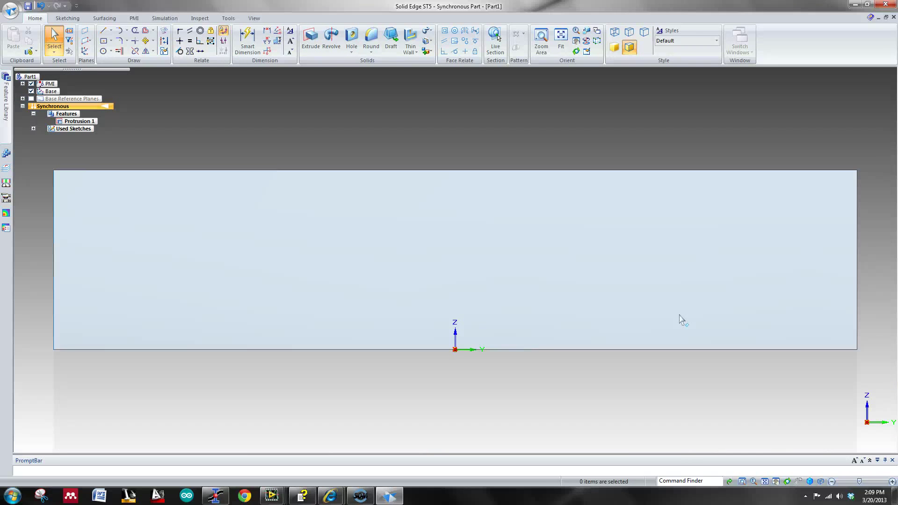
key(ctrl+l)
key(ctrl+k)
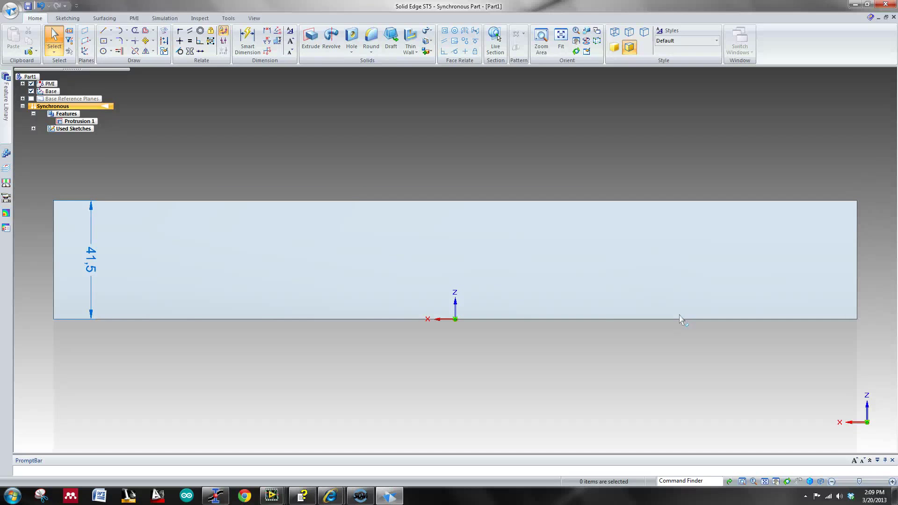
key(ctrl+f)
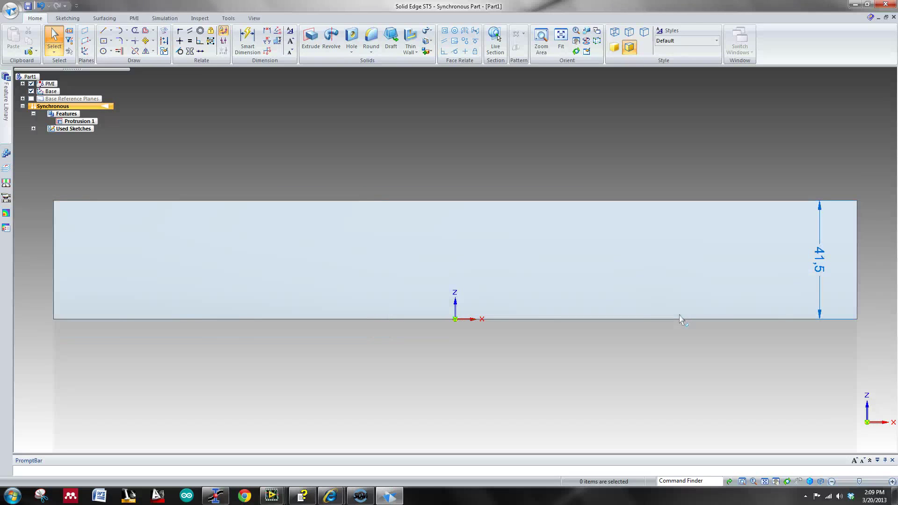
key(ctrl+b)
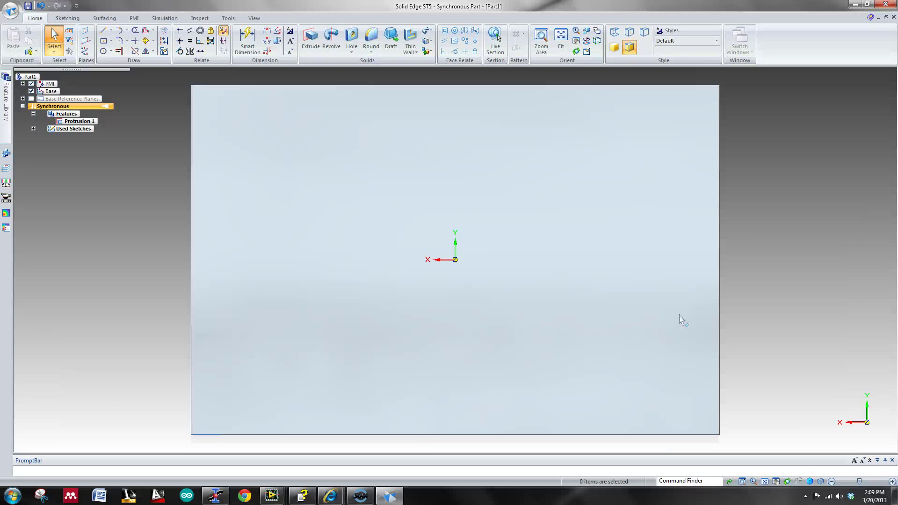
key(ctrl+i)
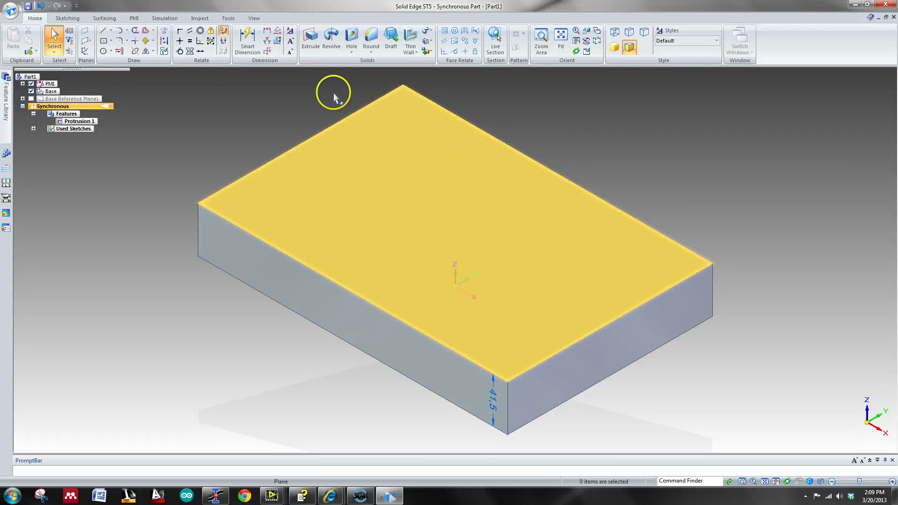
- Start a Line sketch locked to the block's top face, viewed straight down
click(103, 30)
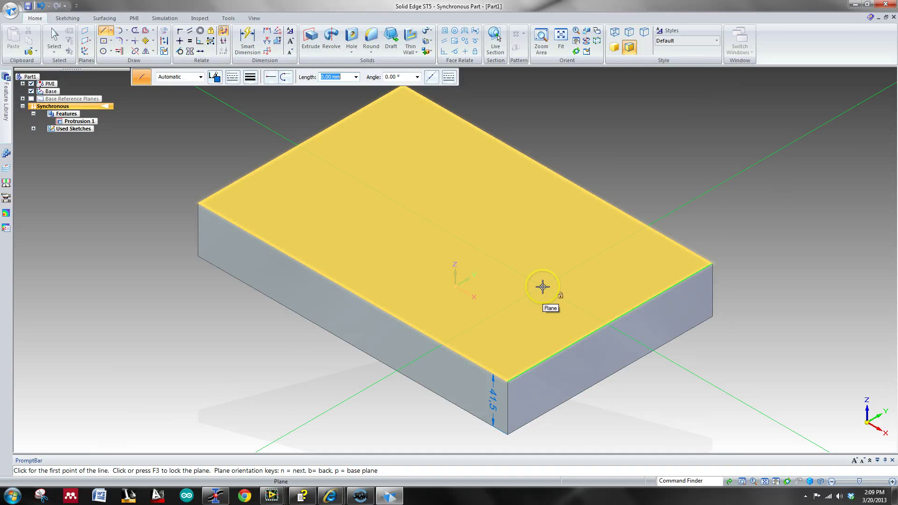
key(F3)
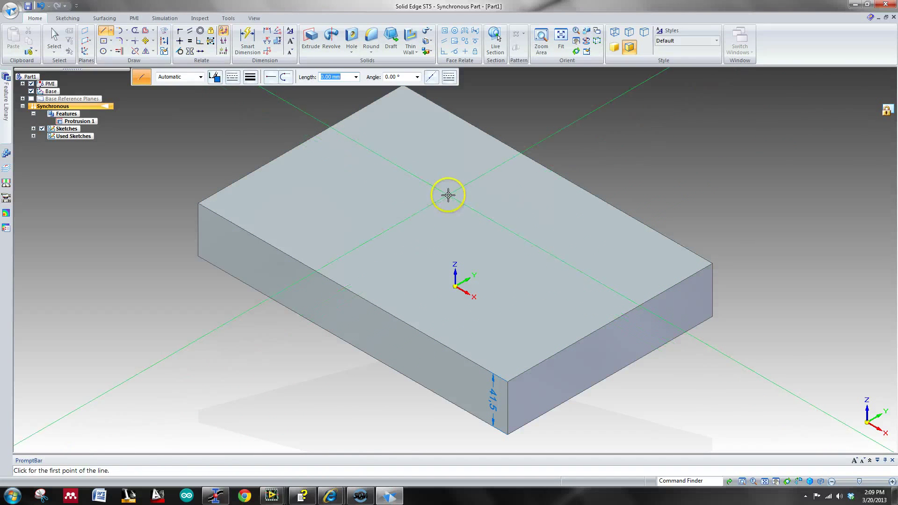
shift+middle_drag(448, 194, 466, 239)
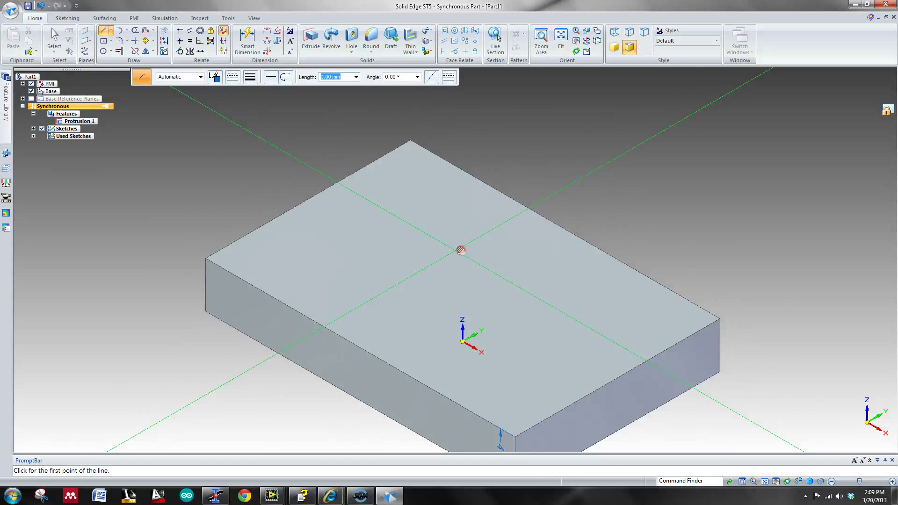
scroll(344, 227, up, 5)
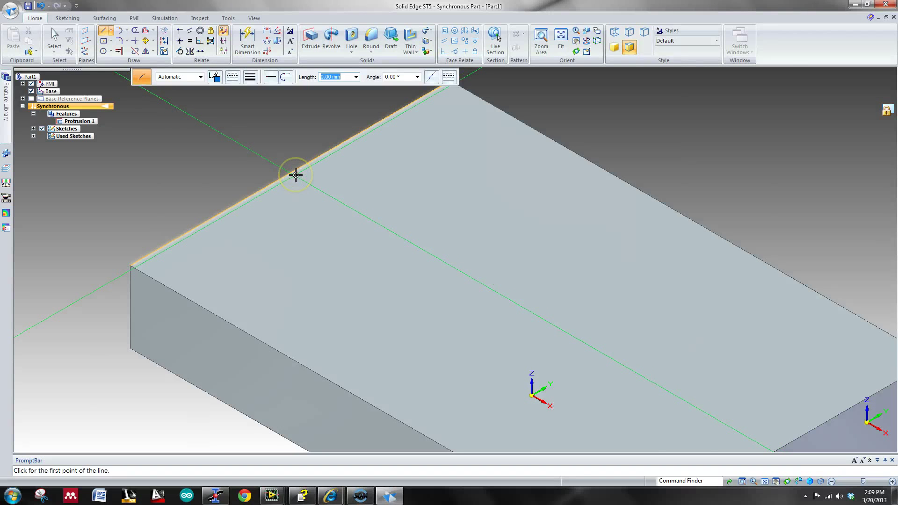
key(ctrl+h)
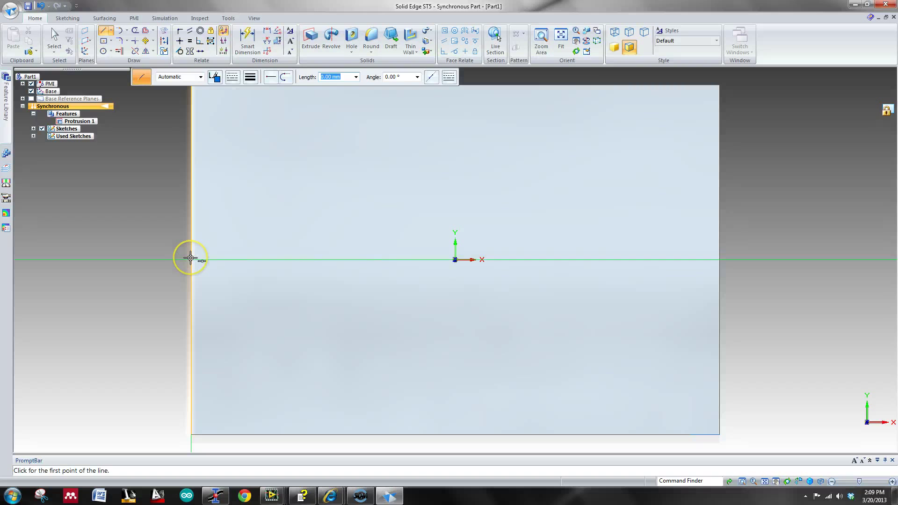
- Draw horizontal and vertical edge-to-edge lines crossing at the origin
click(190, 259)
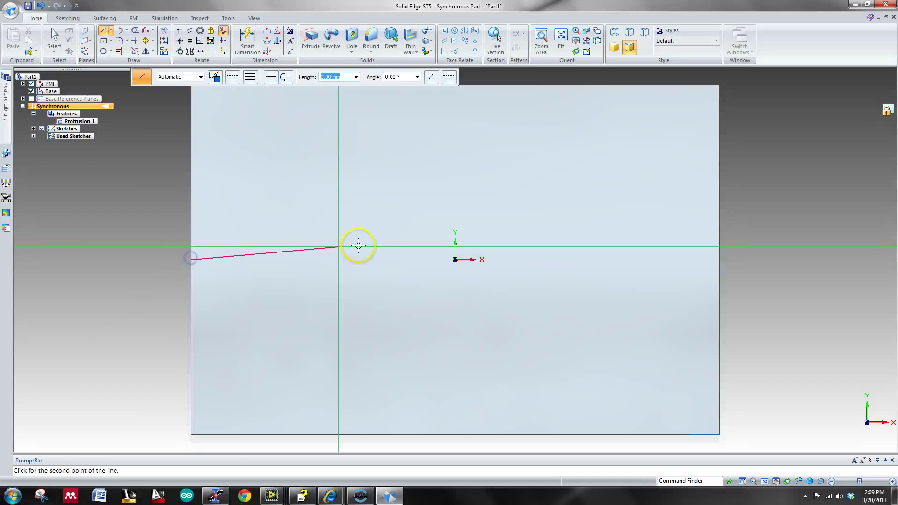
click(719, 259)
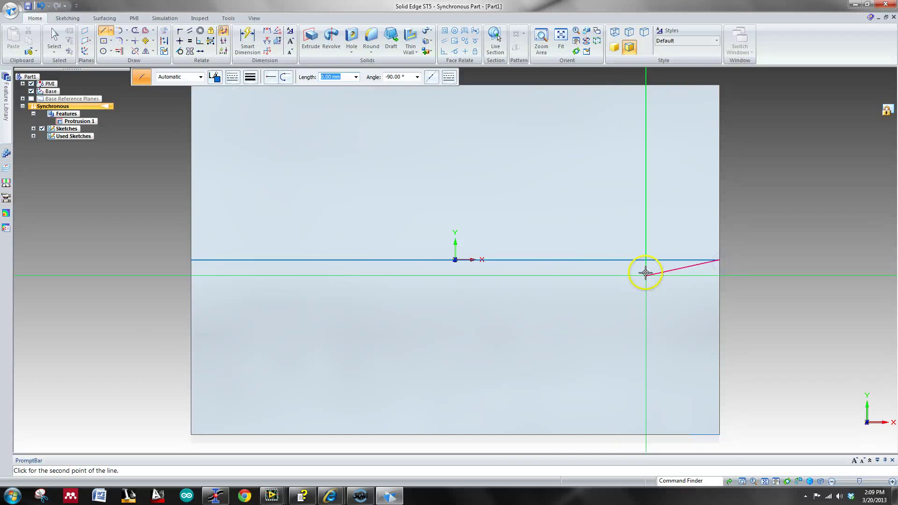
click(454, 259)
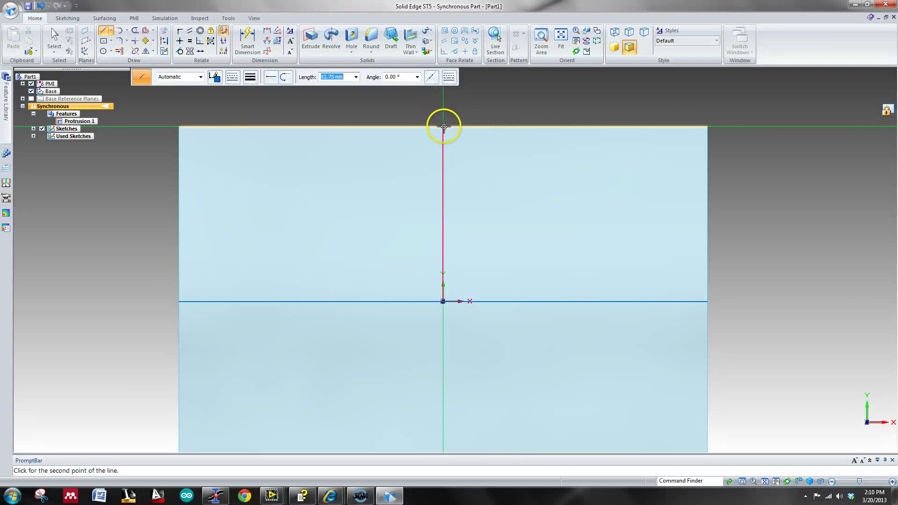
click(444, 126)
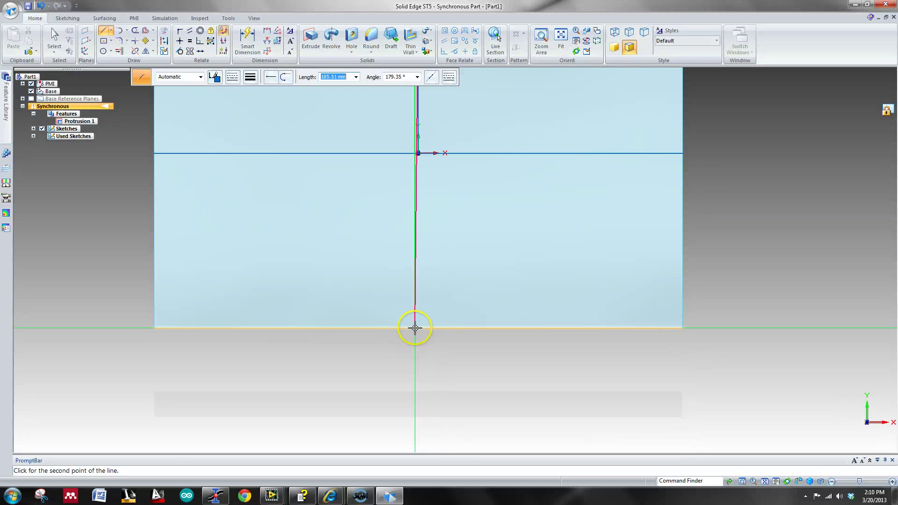
click(420, 329)
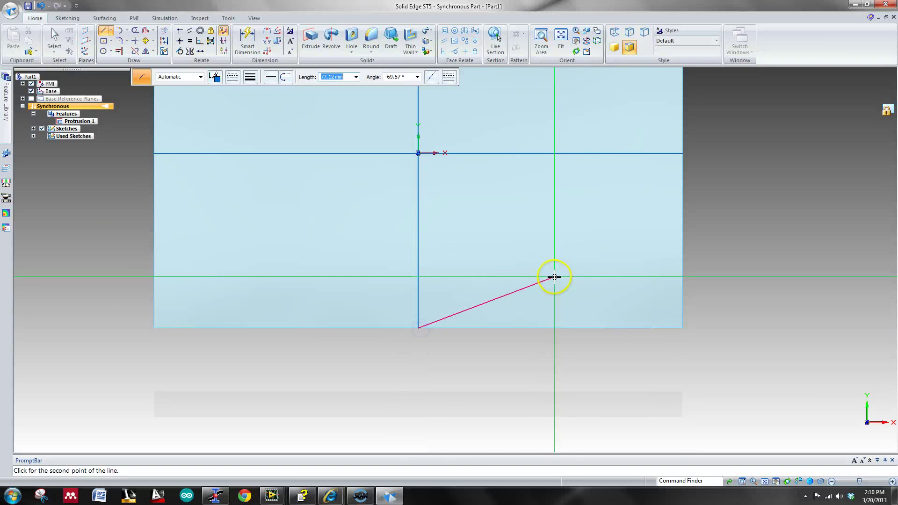
key(Escape)
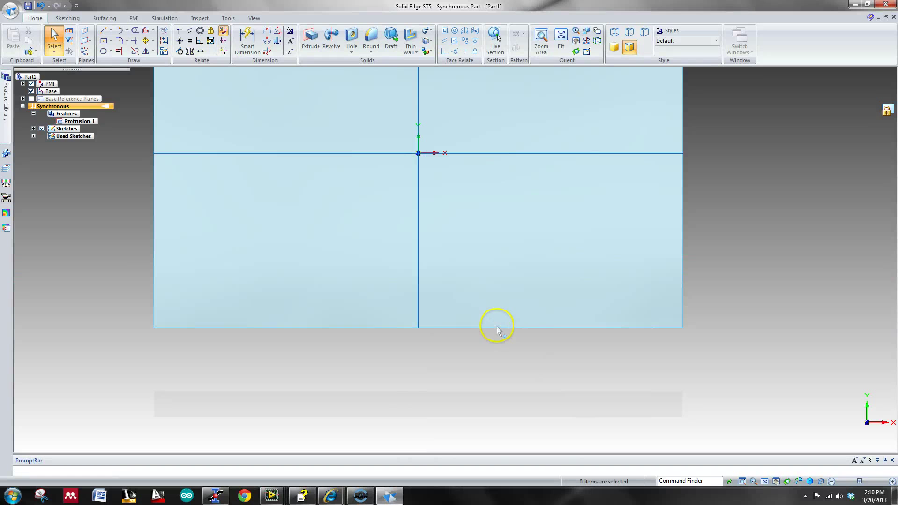
mouse_move(626, 296)
shift+middle_down()
mouse_move(598, 279)
mouse_move(540, 340)
mouse_move(688, 401)
shift+middle_up()
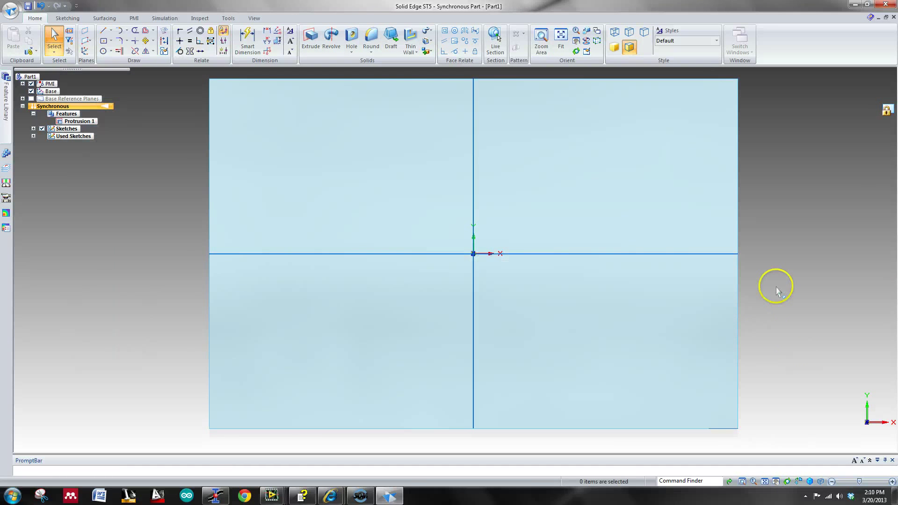
- In isometric view, sketch a 40 × 40 mm square at 0° beside the origin
key(ctrl+i)
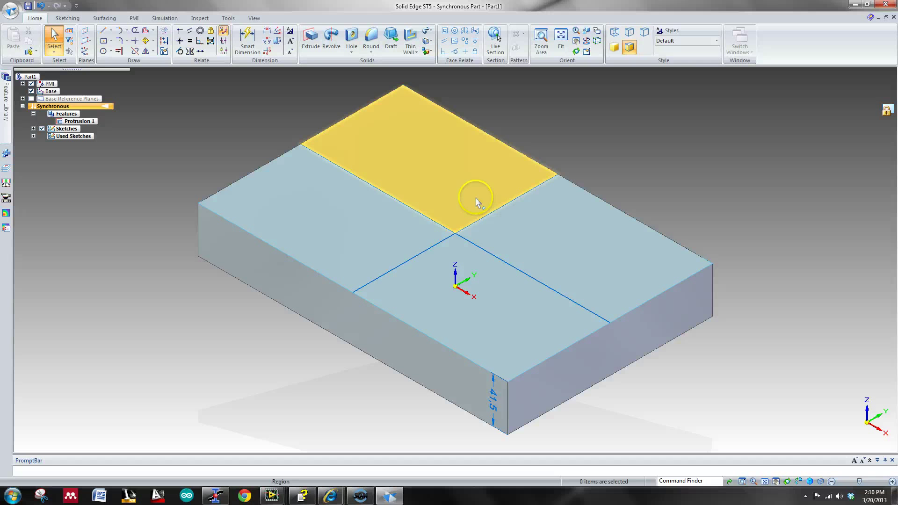
click(103, 40)
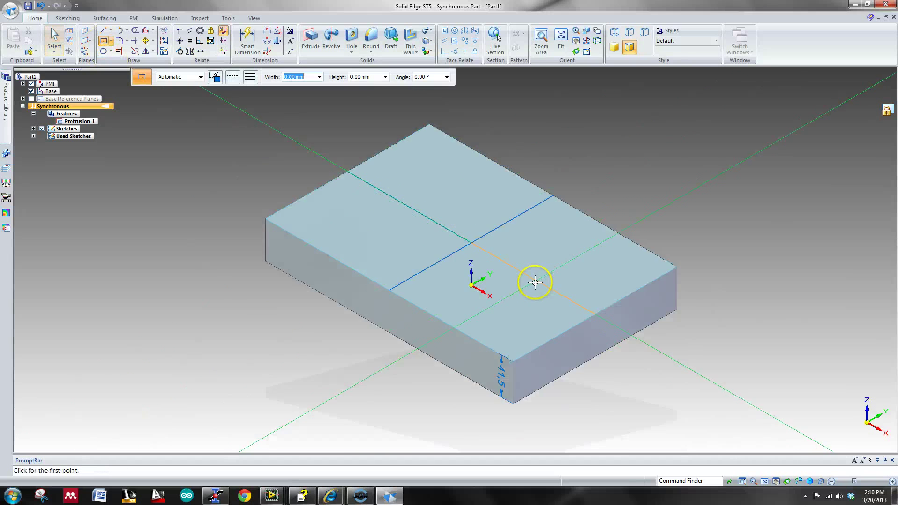
scroll(537, 287, up, 2)
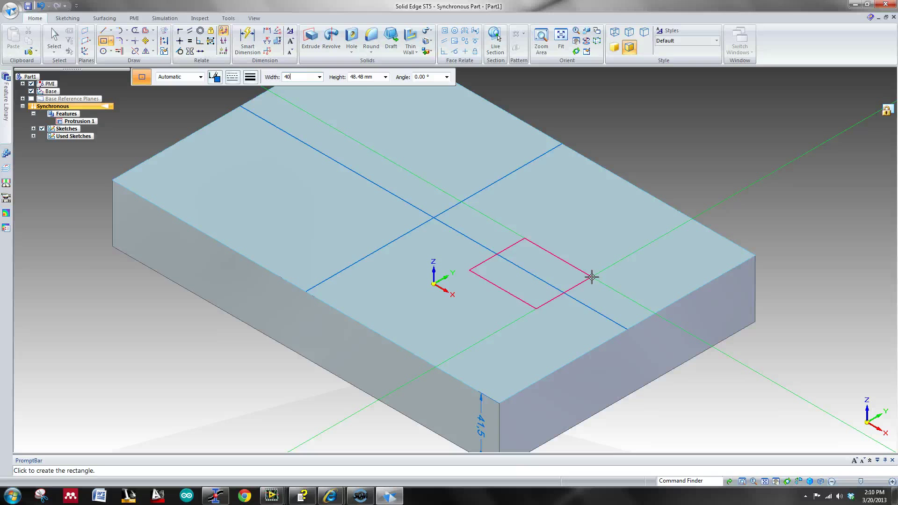
key(Tab)
text(0)
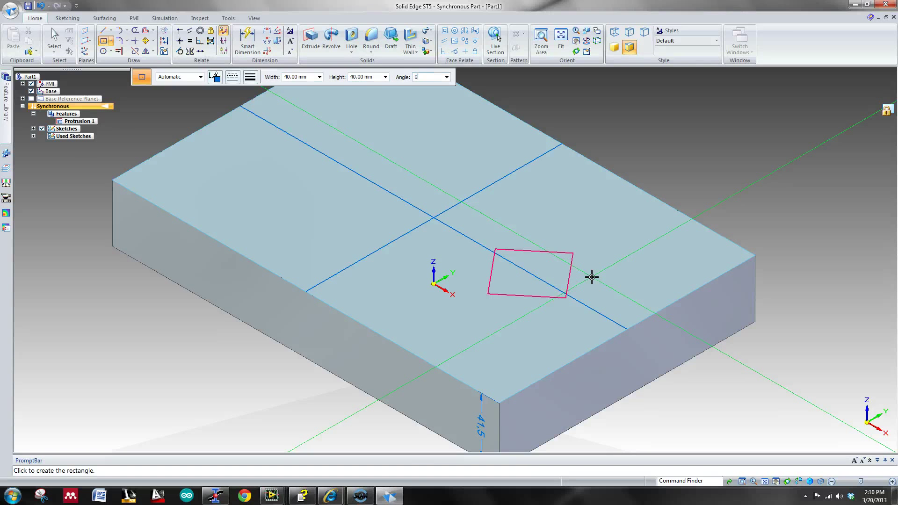
click(591, 277)
right_click(608, 234)
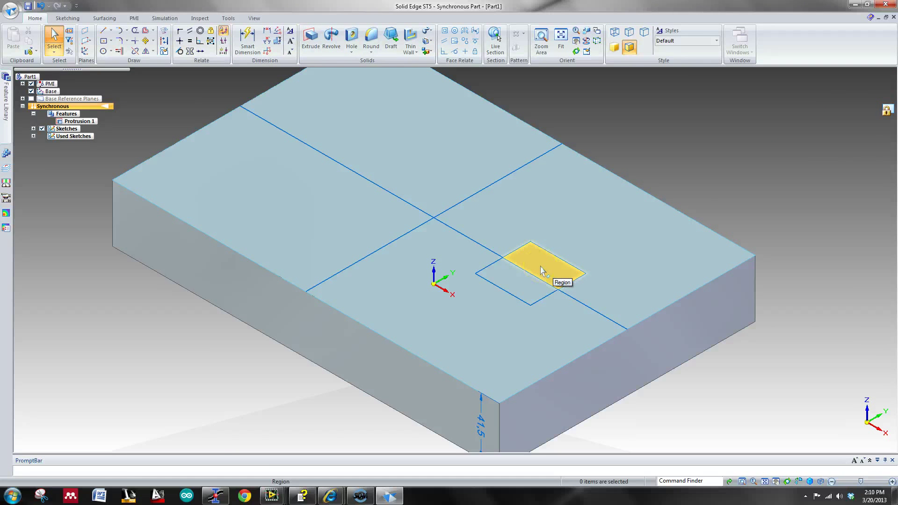
- Select both halves of the square and extrude them as a Remove cut into the block
click(541, 271)
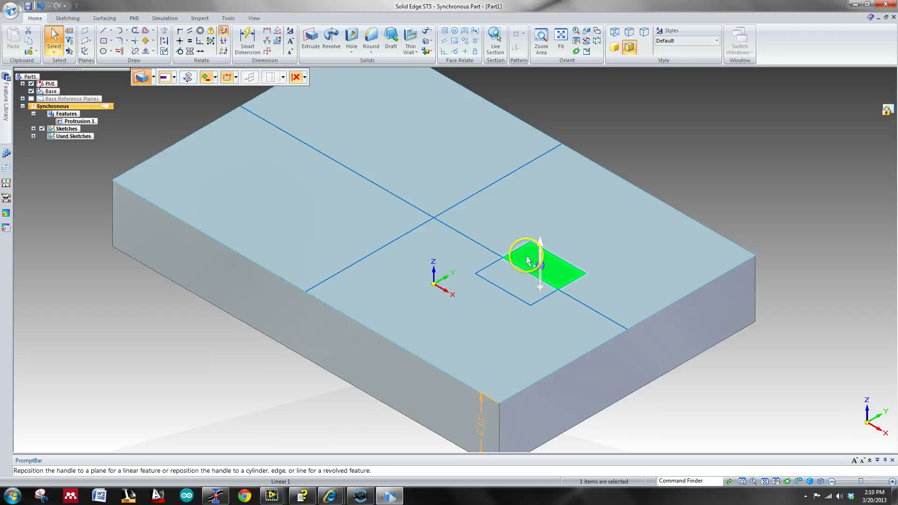
ctrl+click(533, 284)
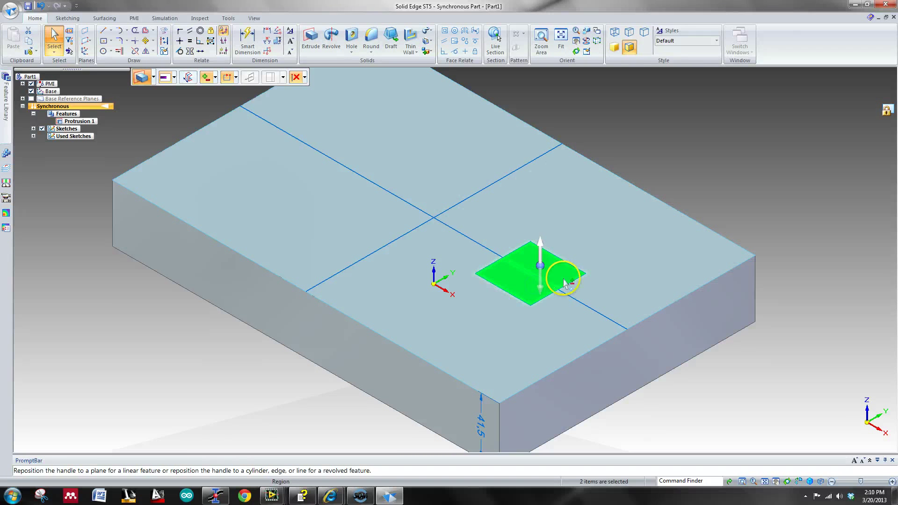
click(542, 246)
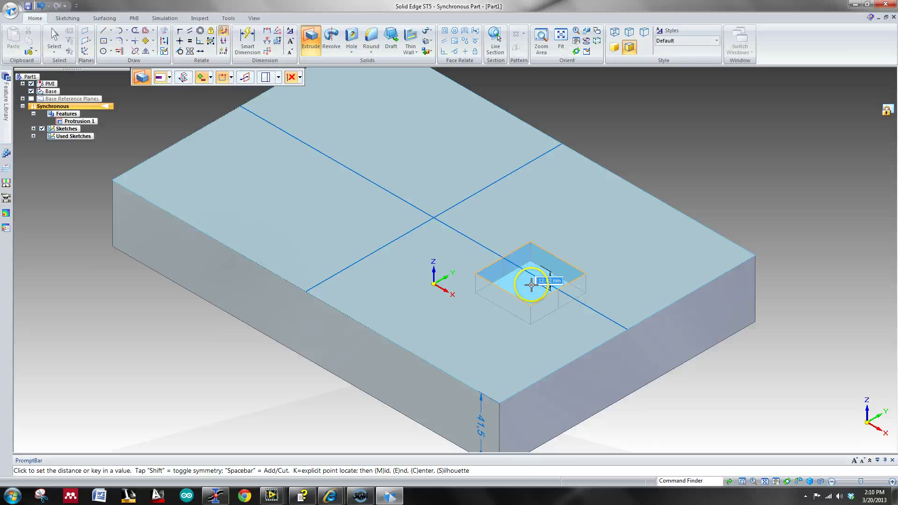
click(210, 77)
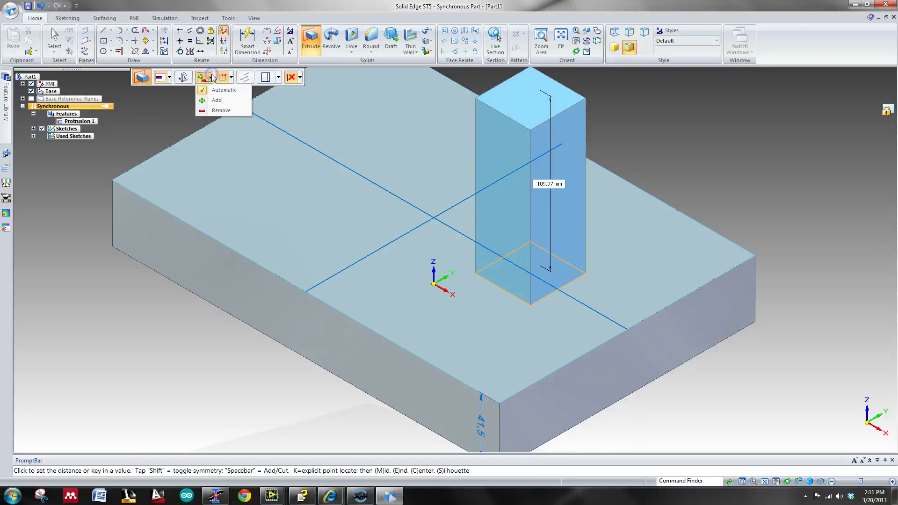
click(220, 111)
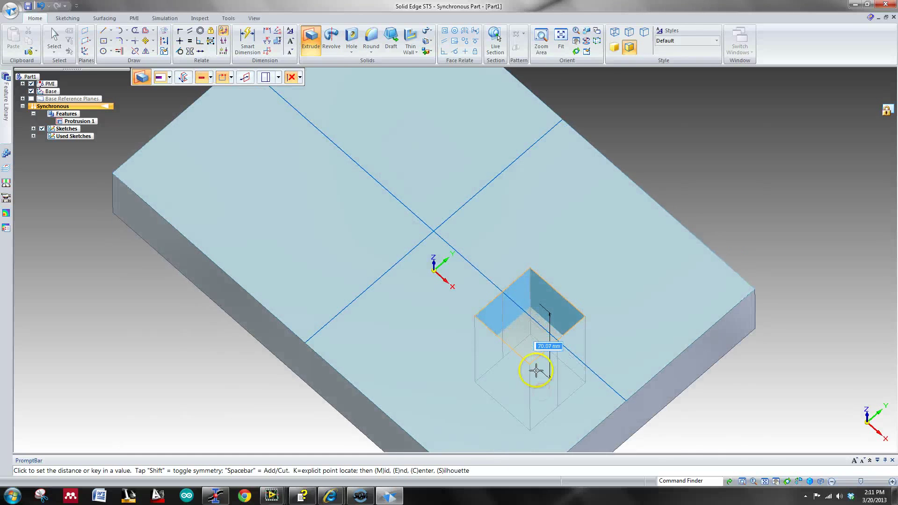
middle_drag(537, 367, 555, 363)
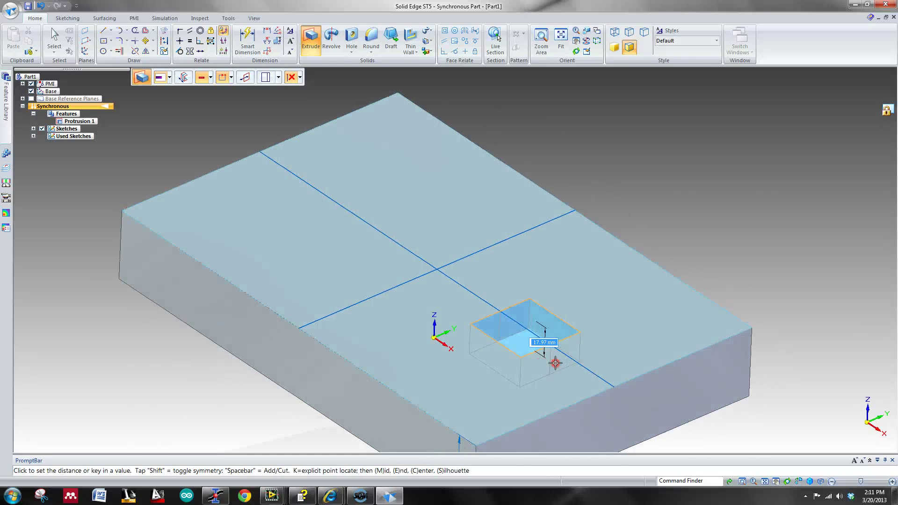
click(545, 356)
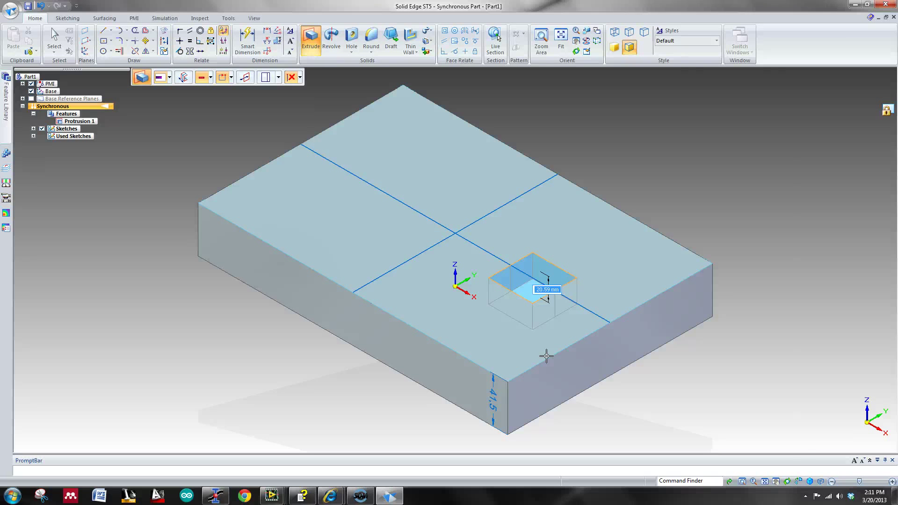
click(546, 356)
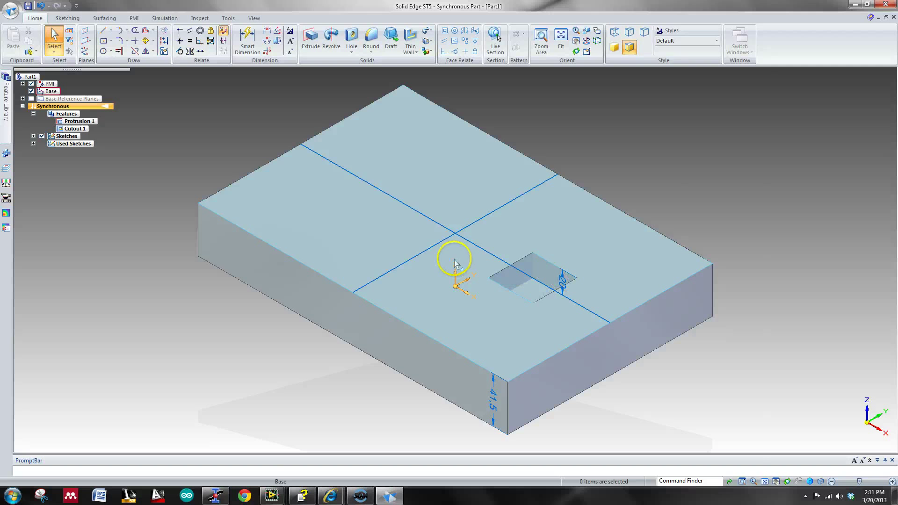
- Lock sketching to the top face and switch to the top-down Sketch View
click(103, 31)
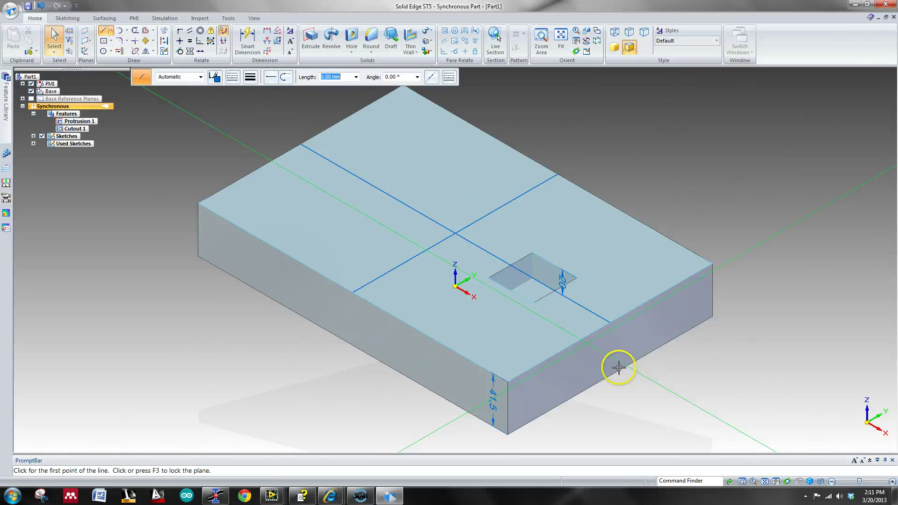
key(F3)
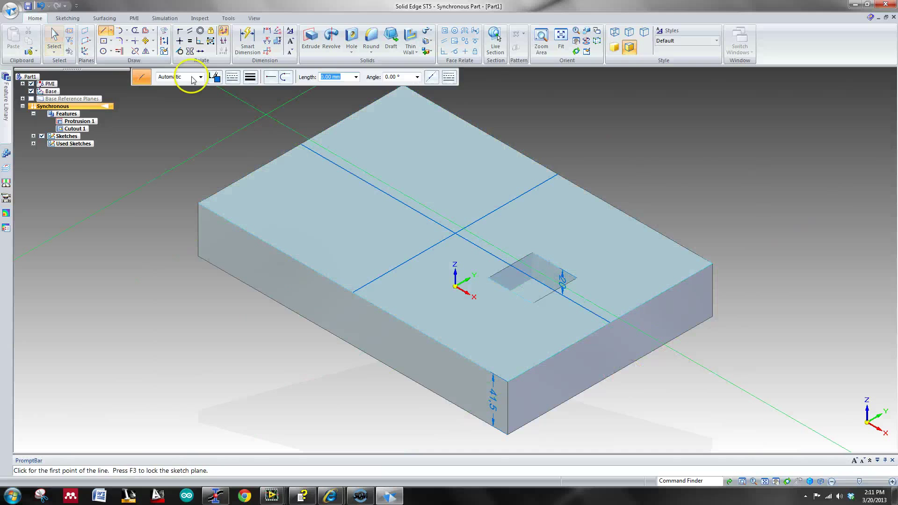
key(Escape)
click(104, 41)
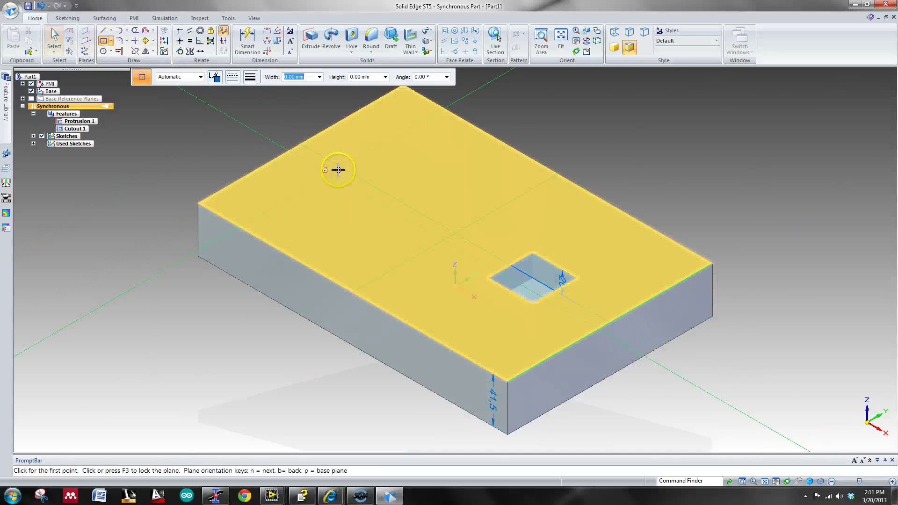
click(356, 216)
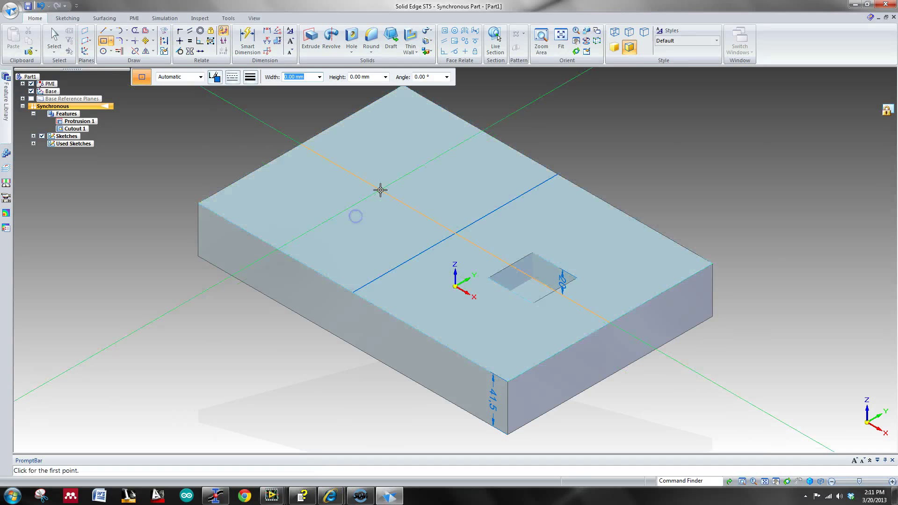
click(377, 189)
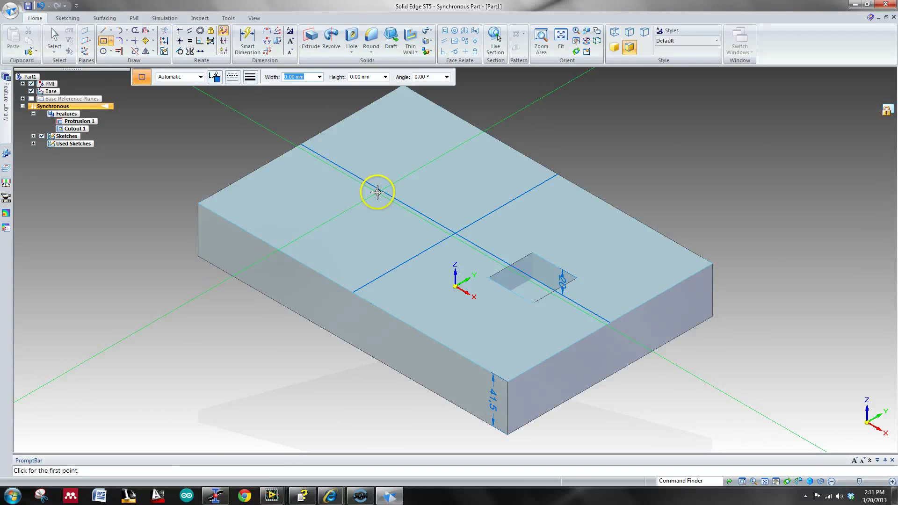
key(ctrl+h)
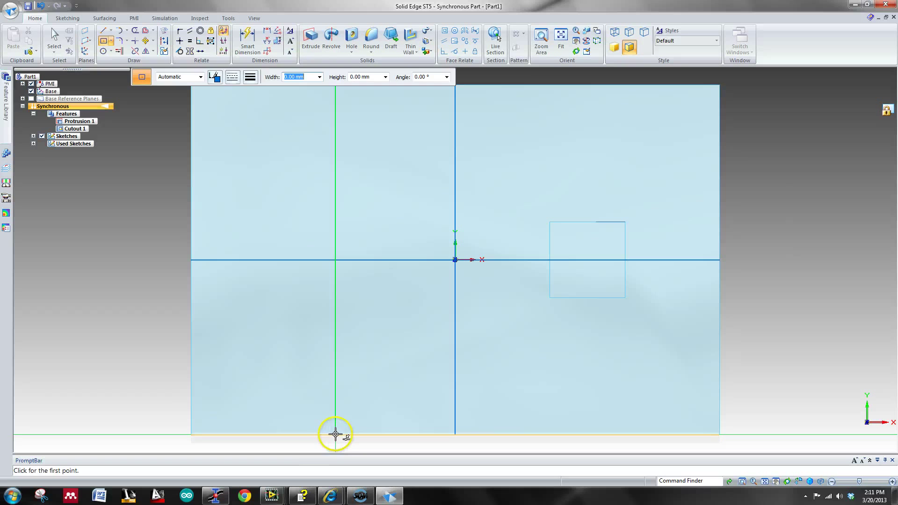
key(Escape)
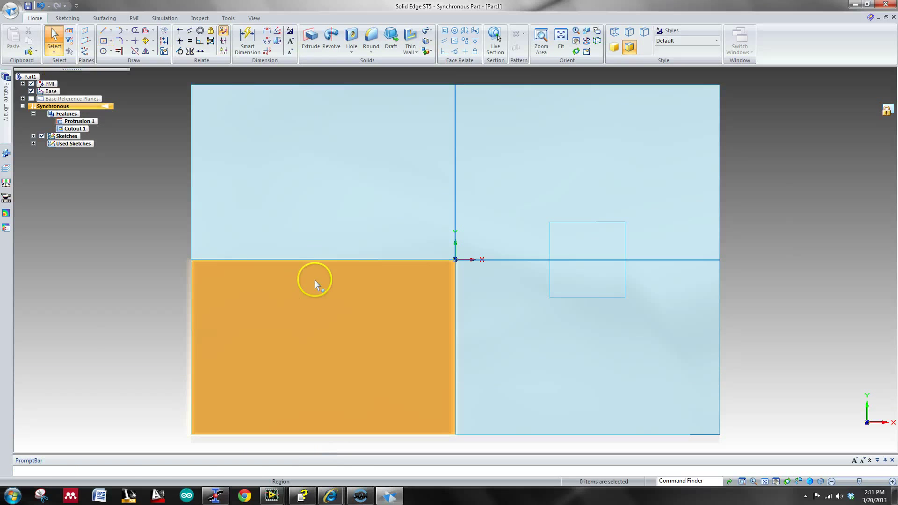
- Draw a line from the block's left edge to the centre axis
click(328, 269)
right_click(328, 270)
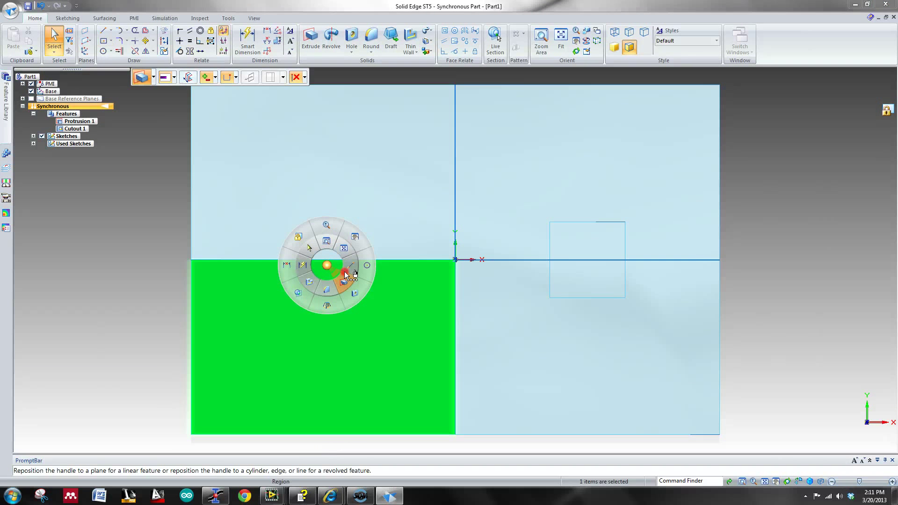
click(346, 271)
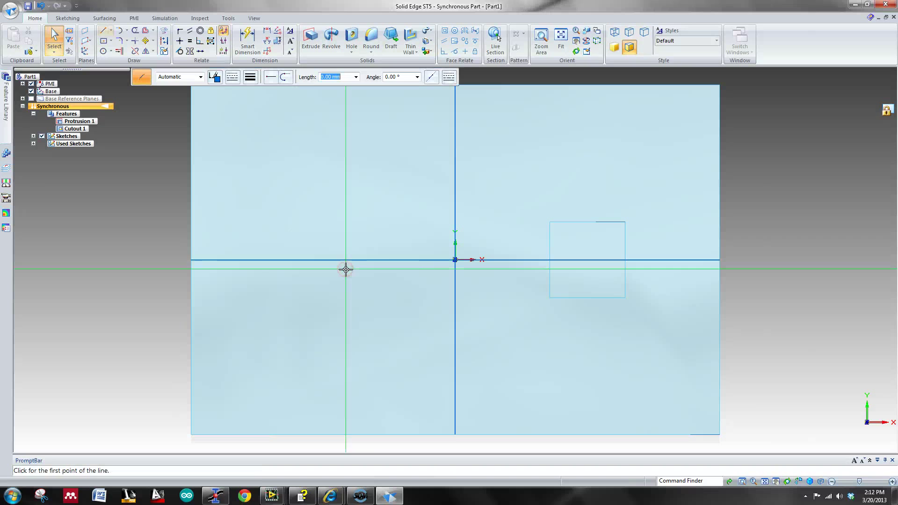
click(190, 260)
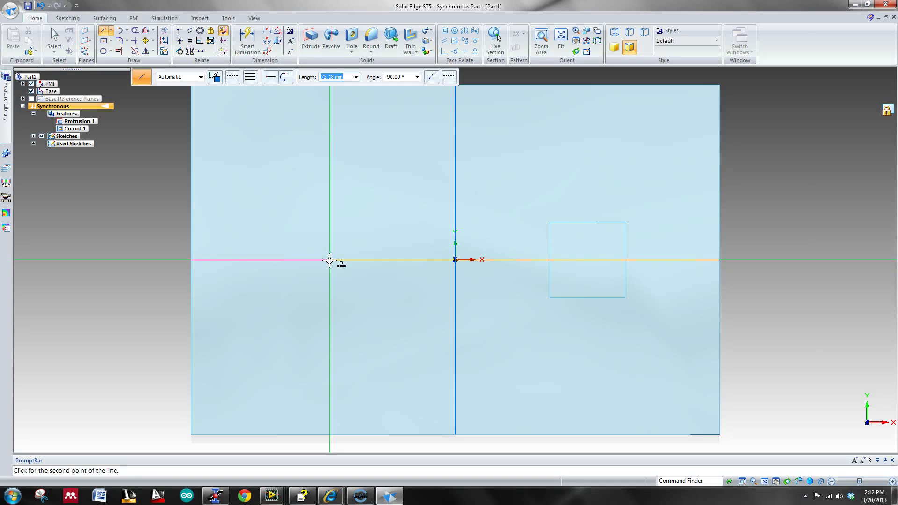
click(455, 259)
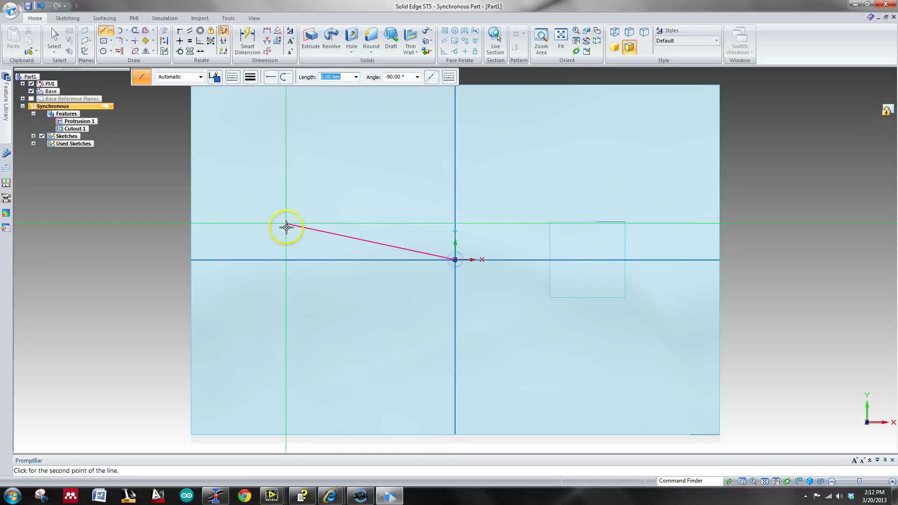
key(Escape)
- Sketch a centred square on the left axis line, then return to isometric view
click(350, 226)
right_click(350, 225)
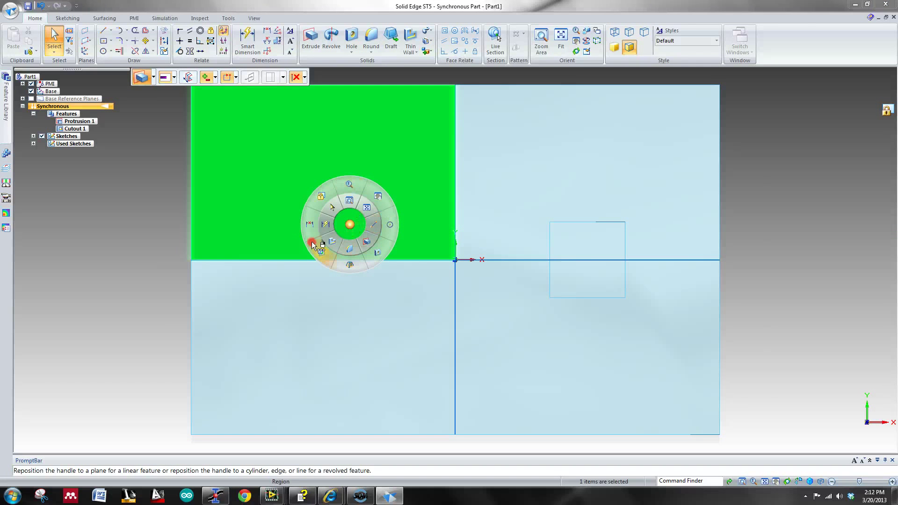
click(190, 219)
click(143, 229)
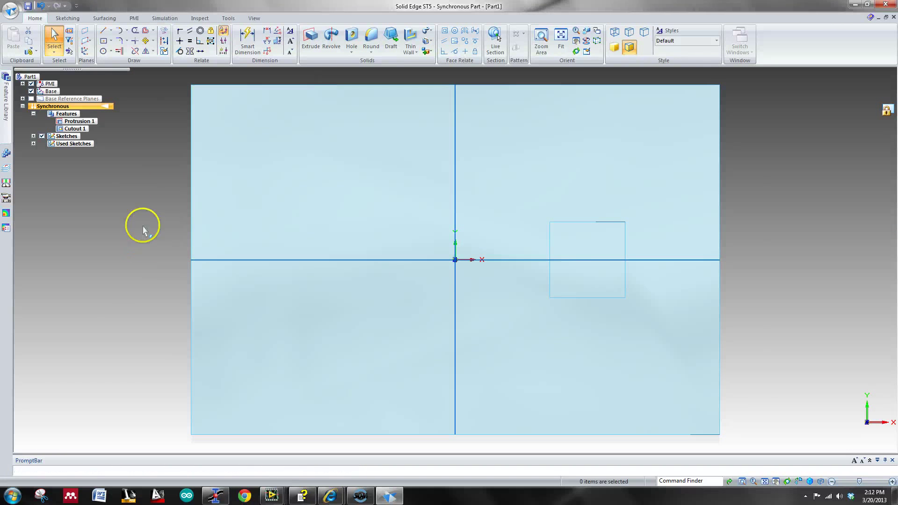
click(102, 42)
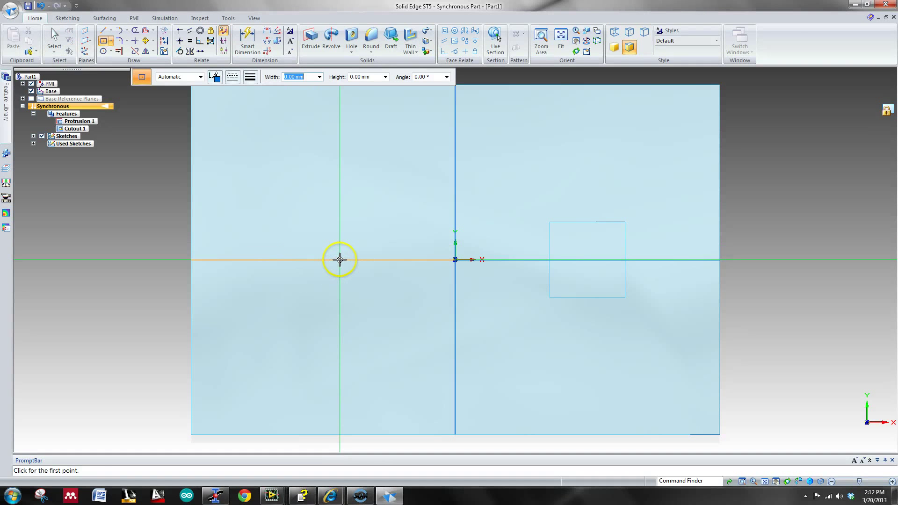
click(323, 259)
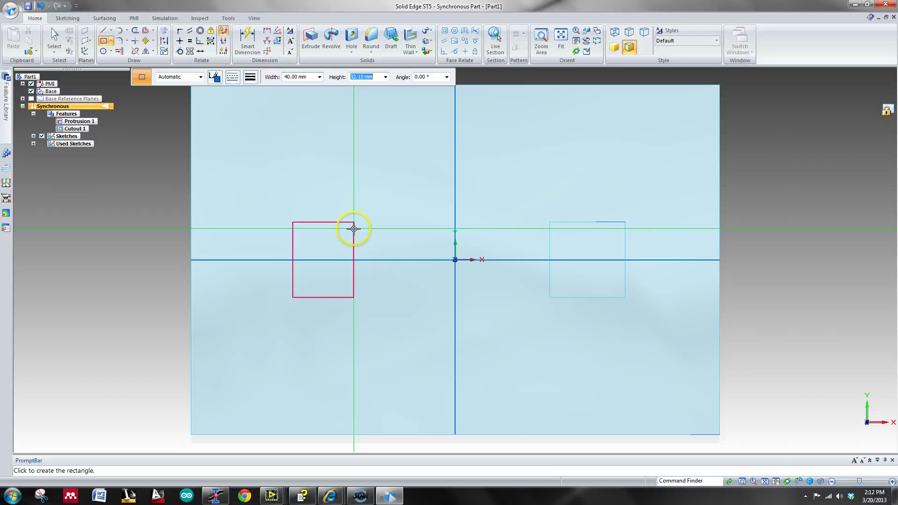
click(353, 229)
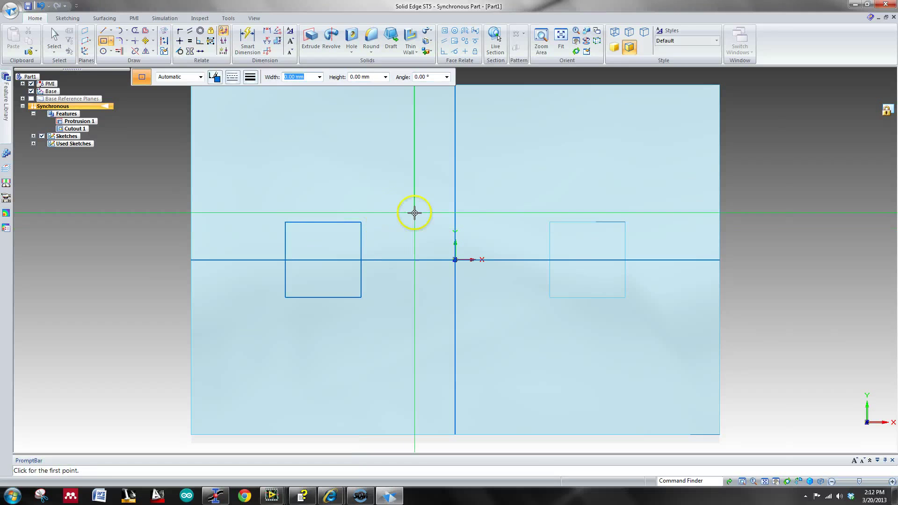
key(Escape)
key(ctrl+i)
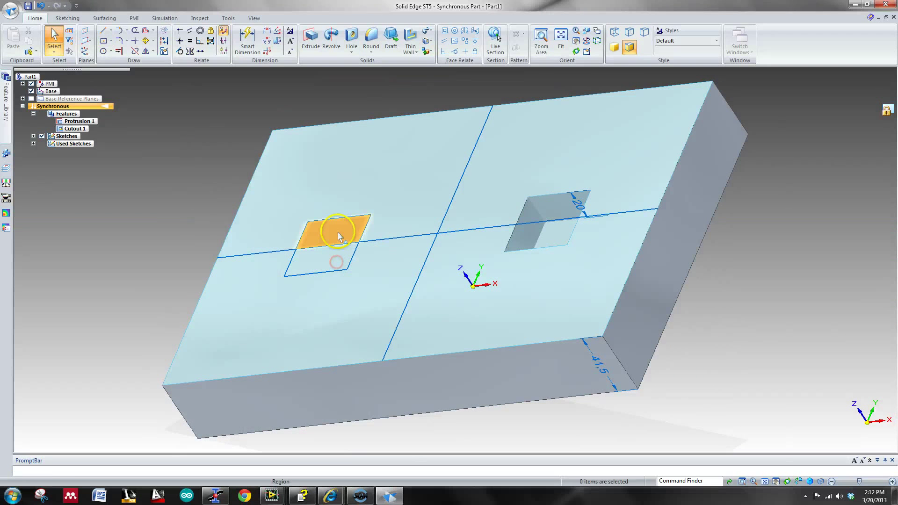
click(339, 235)
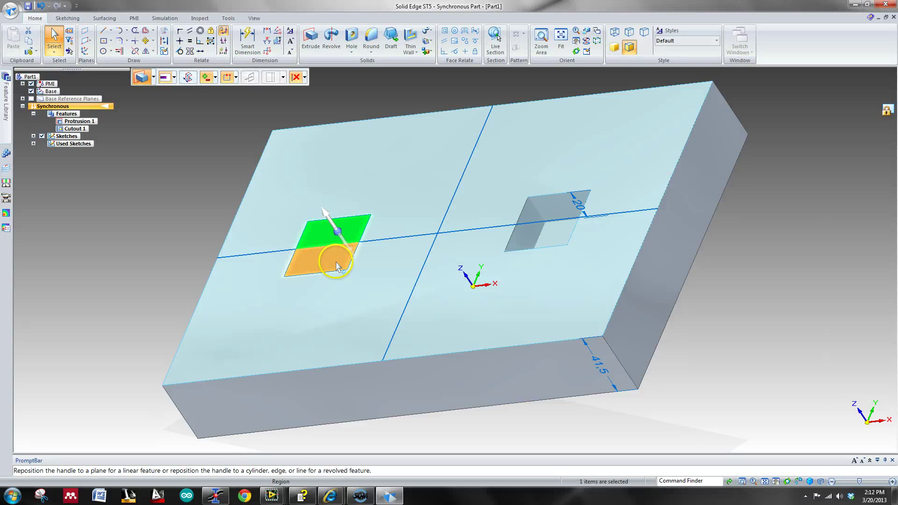
- Extrude-cut both halves of the left square into the block as the second pocket, Cutout 2
ctrl+click(340, 252)
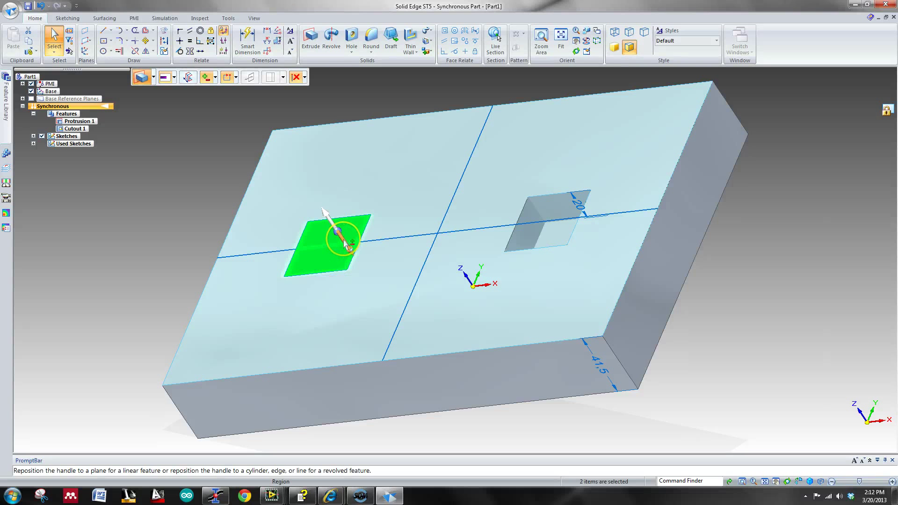
click(347, 246)
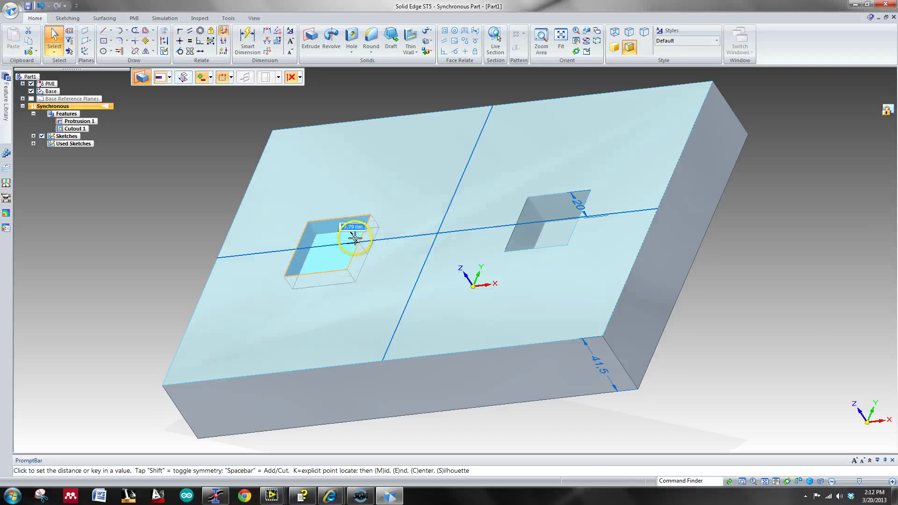
click(354, 241)
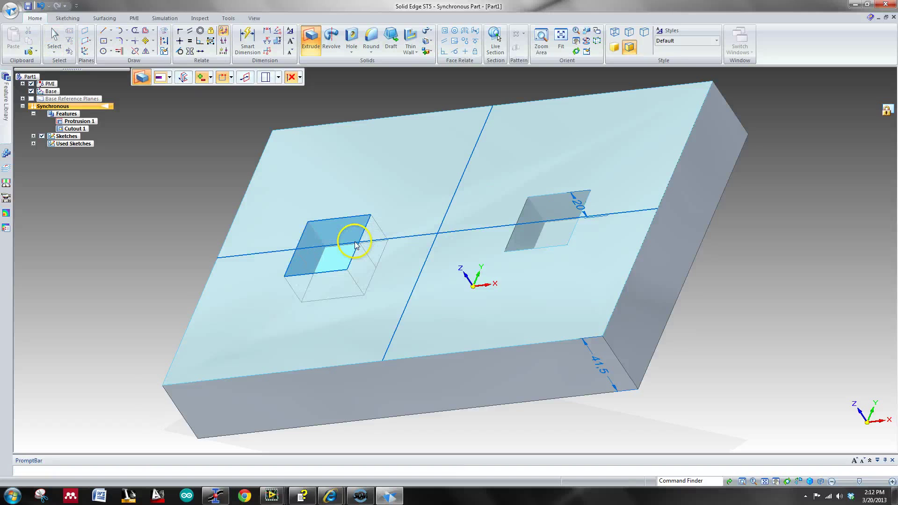
middle_drag(705, 351, 612, 405)
key(ctrl+i)
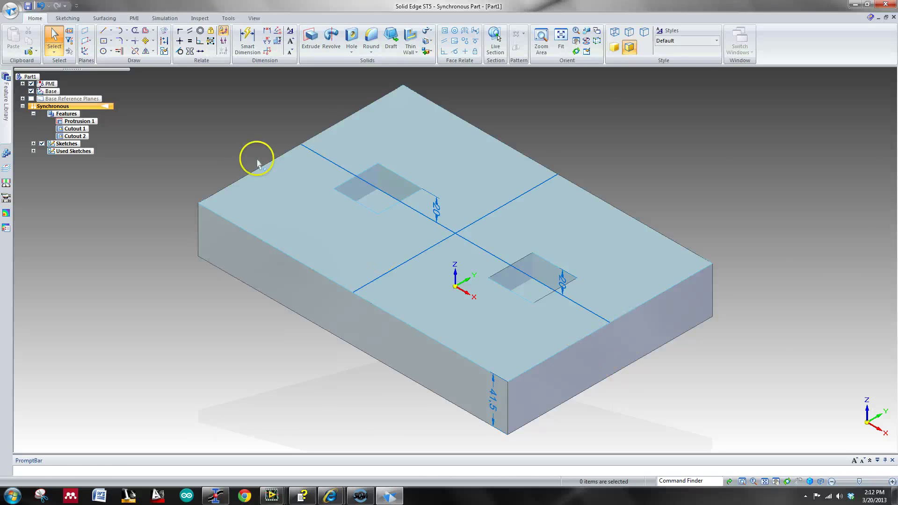
- Lock the Line tool onto the block's side face and view it straight on in Sketch View
click(102, 33)
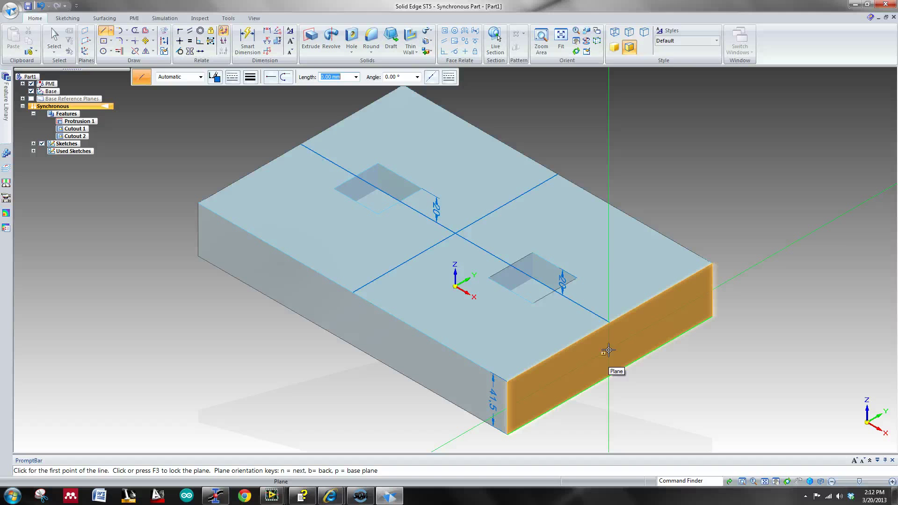
key(F3)
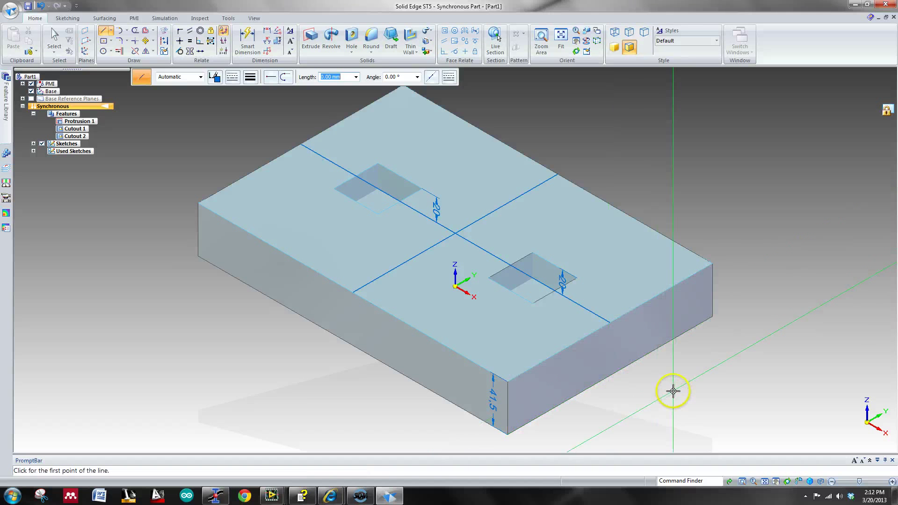
key(ctrl+h)
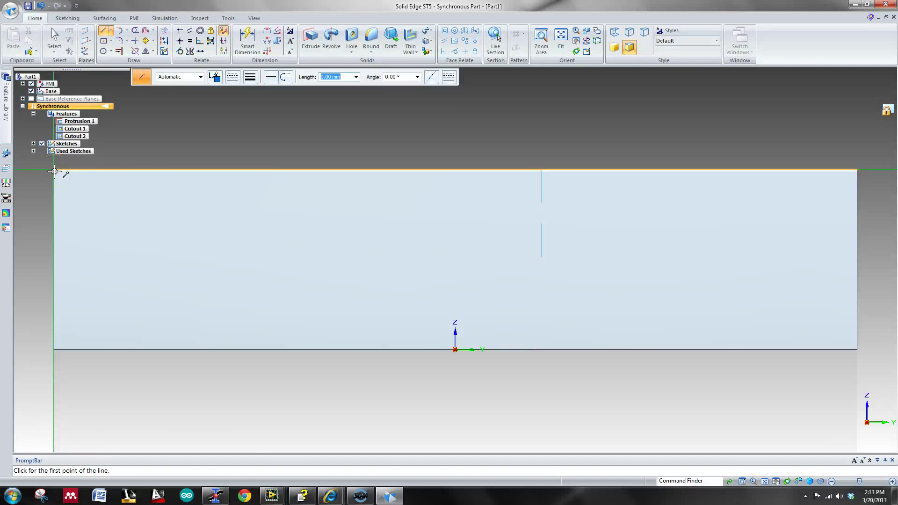
click(54, 171)
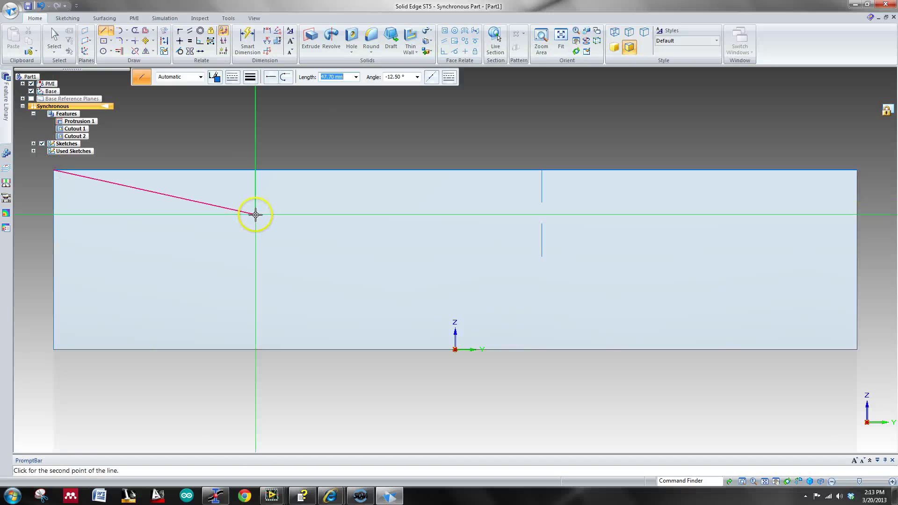
key(Escape)
- Draw a 70 mm line along the bottom edge from the bottom-left corner, then a 10 mm line upward
click(103, 30)
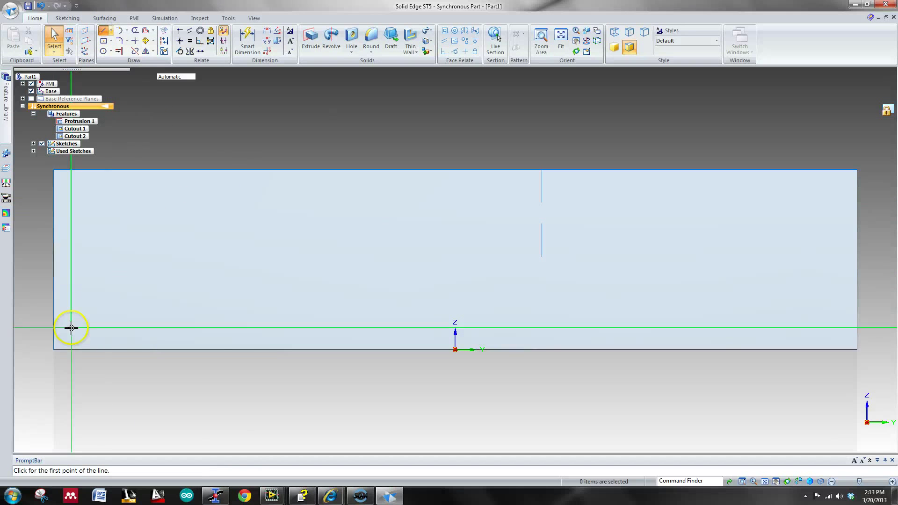
click(54, 348)
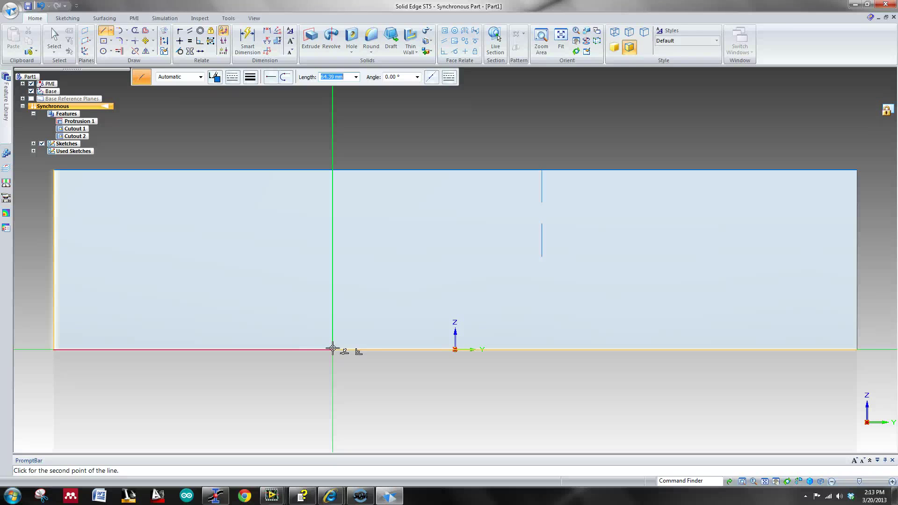
key(Tab)
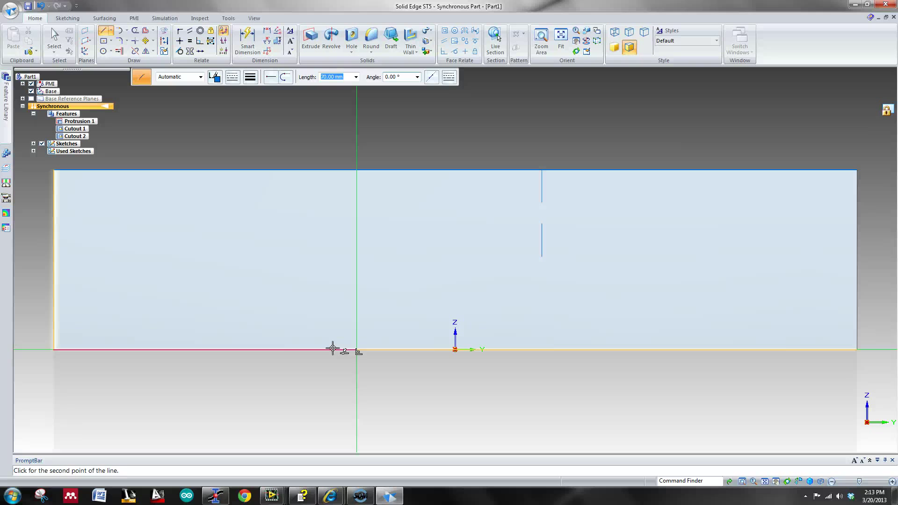
click(332, 348)
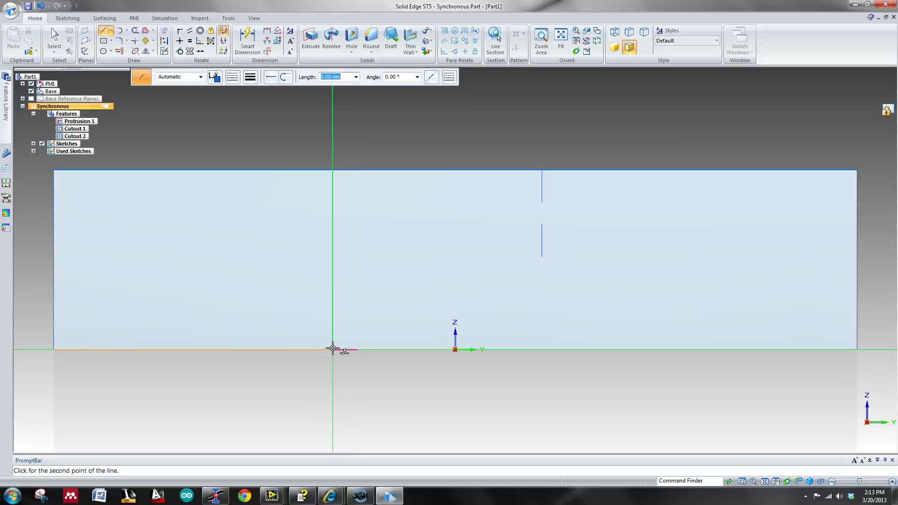
key(Tab)
click(357, 292)
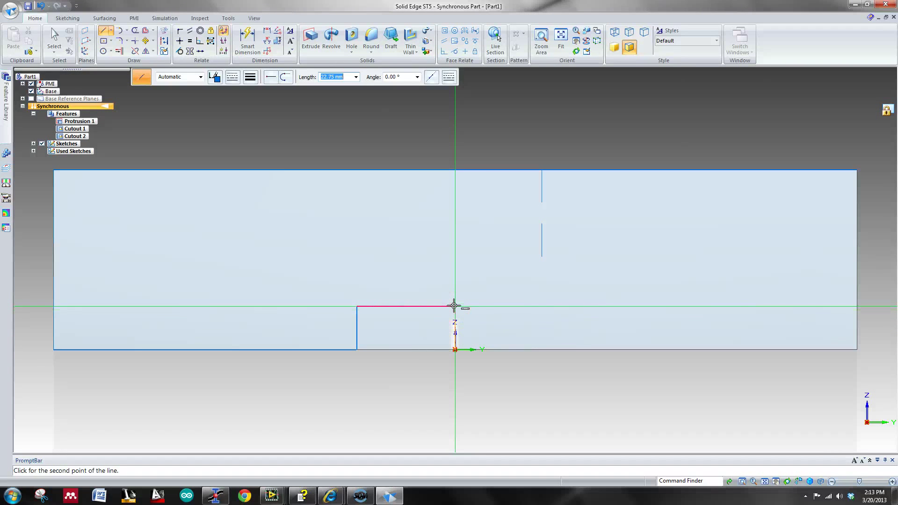
- Run the line across to above the origin, down to the origin, and close the profile
click(454, 306)
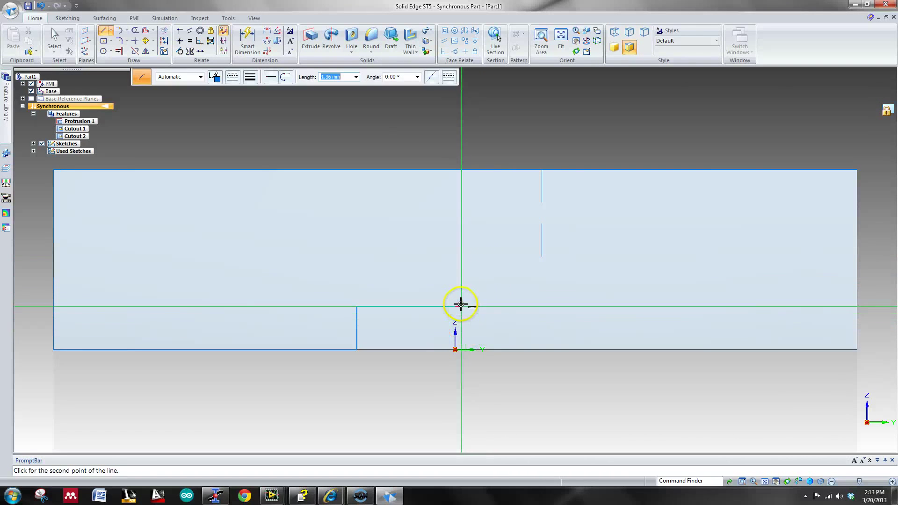
scroll(461, 304, up, 1)
scroll(460, 304, up, 2)
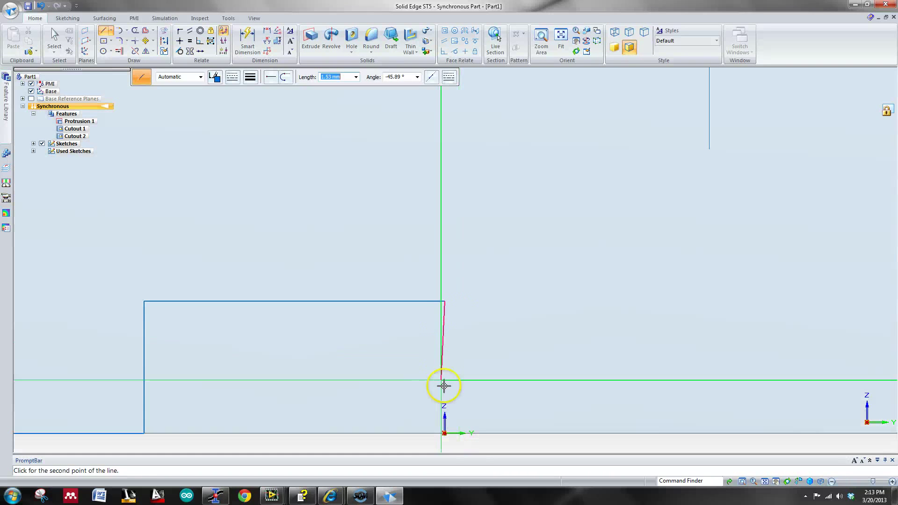
scroll(505, 335, down, 2)
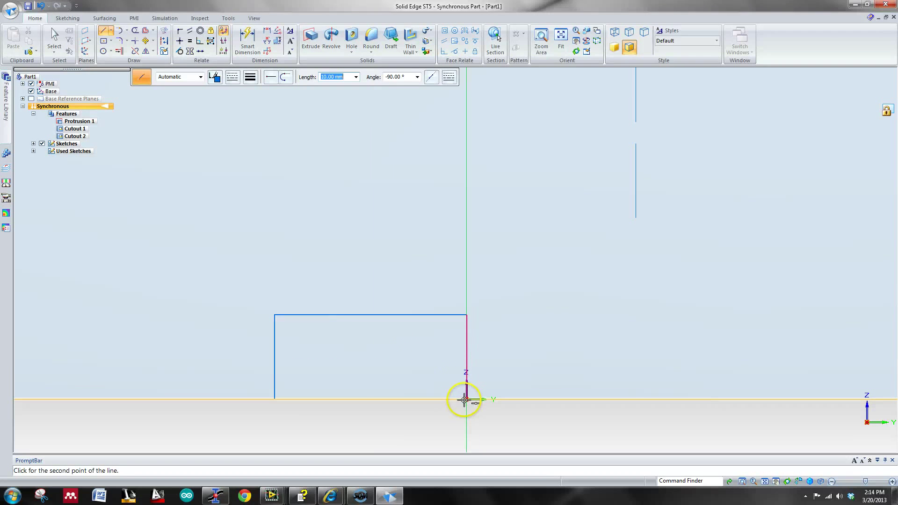
drag(464, 399, 274, 398)
click(274, 399)
key(Escape)
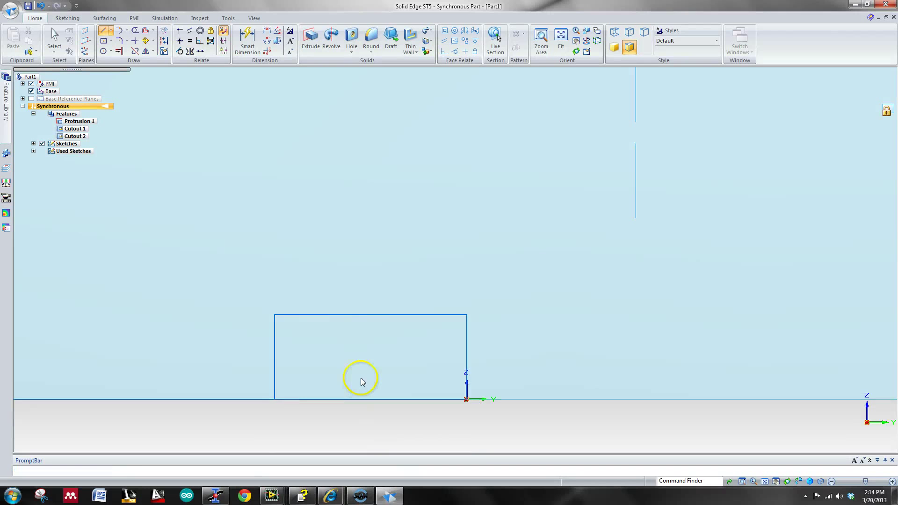
- Extrude-cut the rectangular sketch region through the block, notching its bottom edge as Cutout 3
click(354, 358)
middle_drag(407, 425, 406, 417)
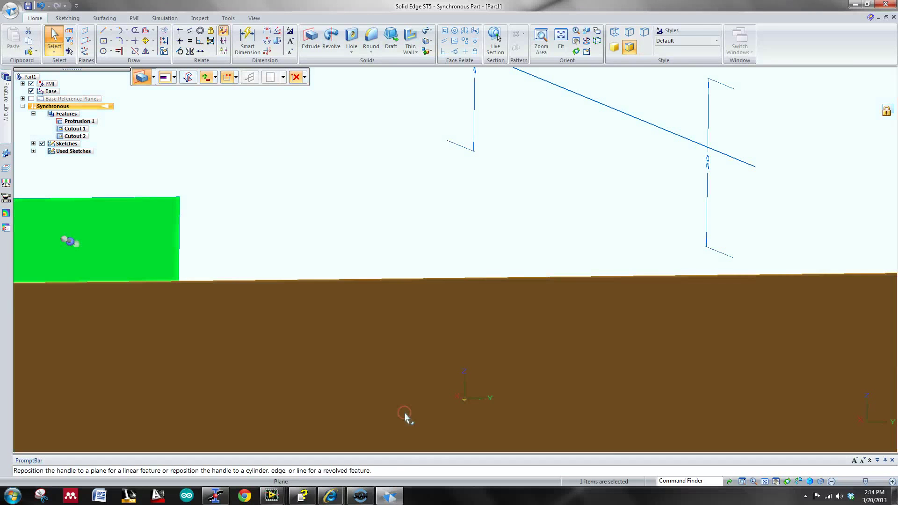
shift+middle_drag(377, 389, 466, 382)
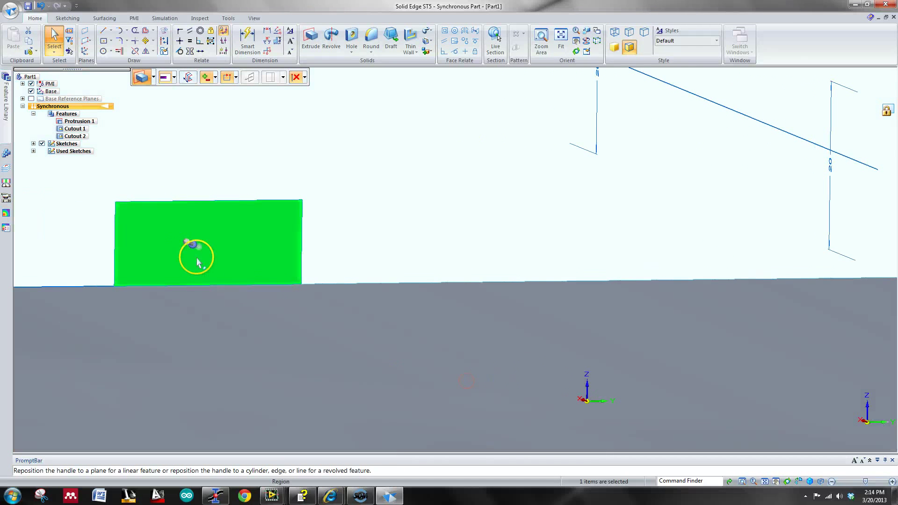
click(187, 243)
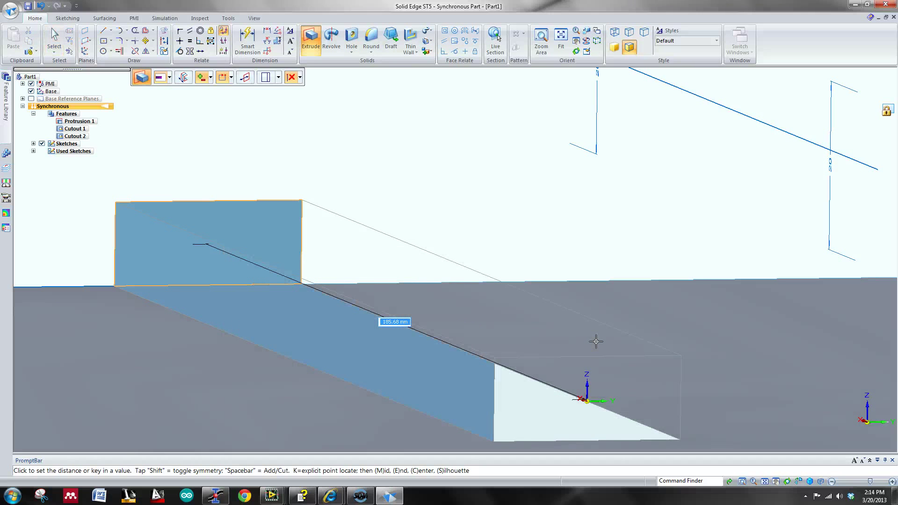
key(ctrl+i)
scroll(594, 337, up, 2)
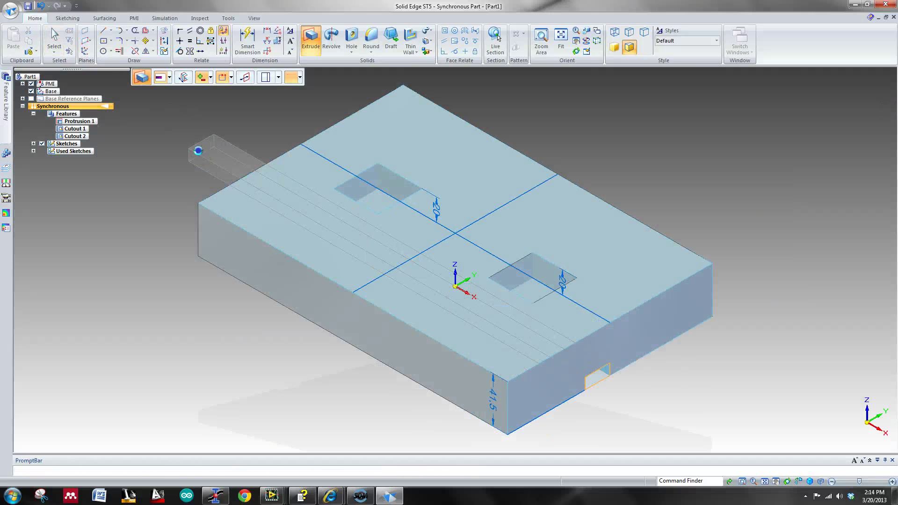
click(305, 358)
key(alt+f)
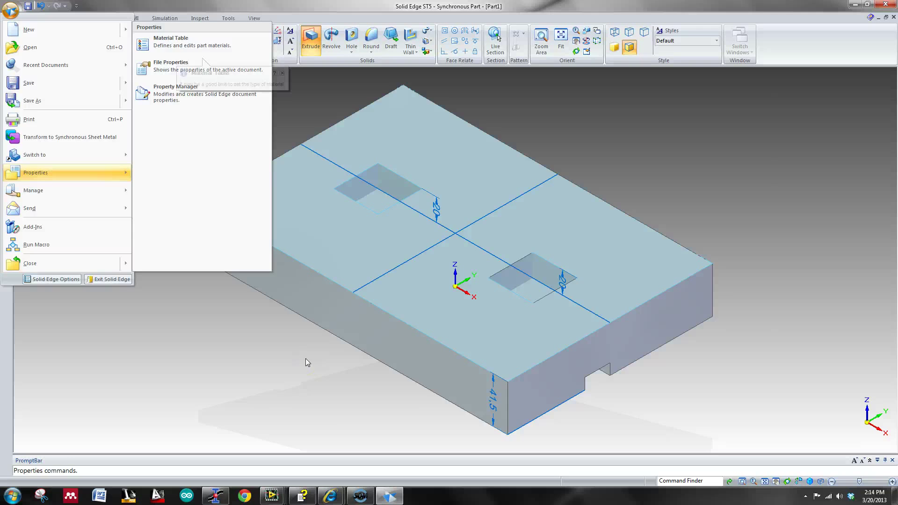
middle_drag(304, 359, 342, 376)
- Sketch a circle on the locked top face, centred at the axes intersection
click(246, 199)
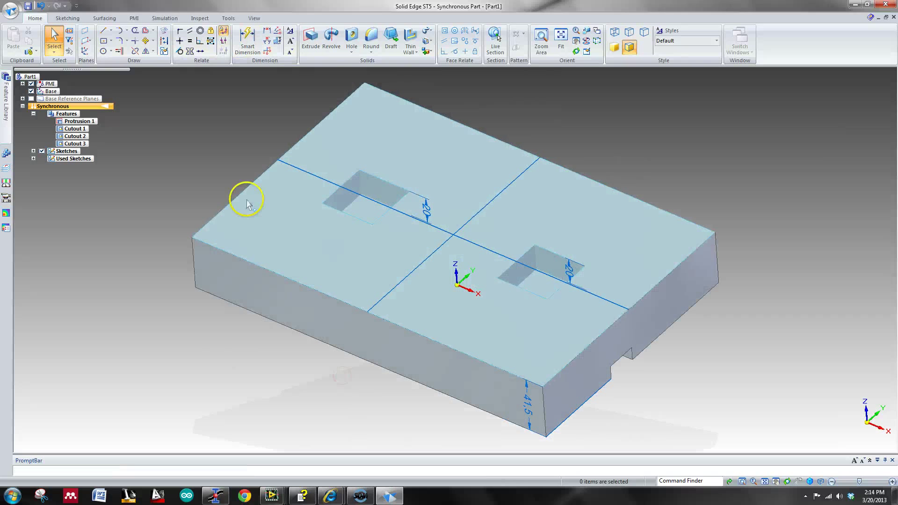
right_click(181, 184)
click(231, 184)
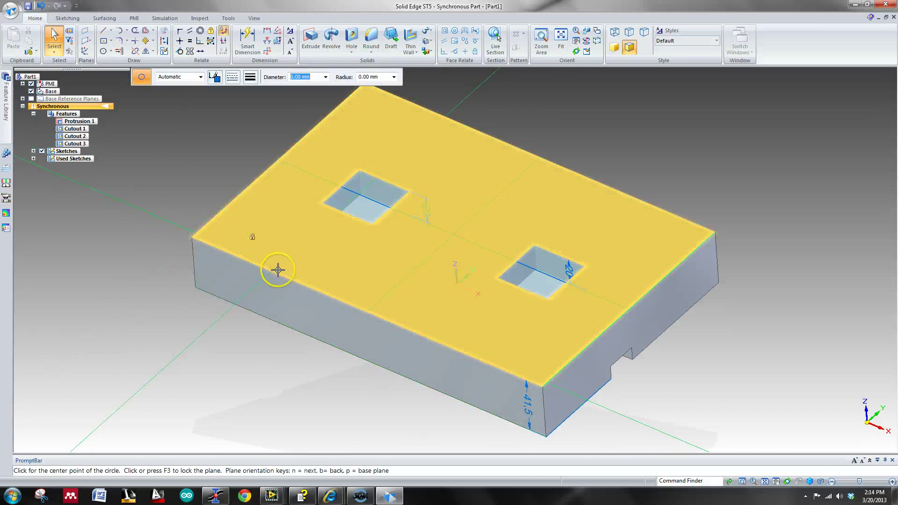
key(F3)
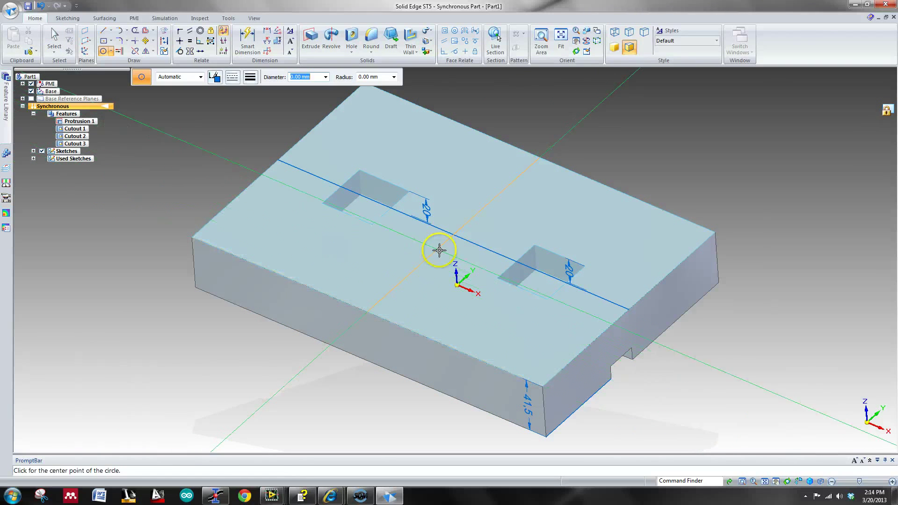
click(454, 233)
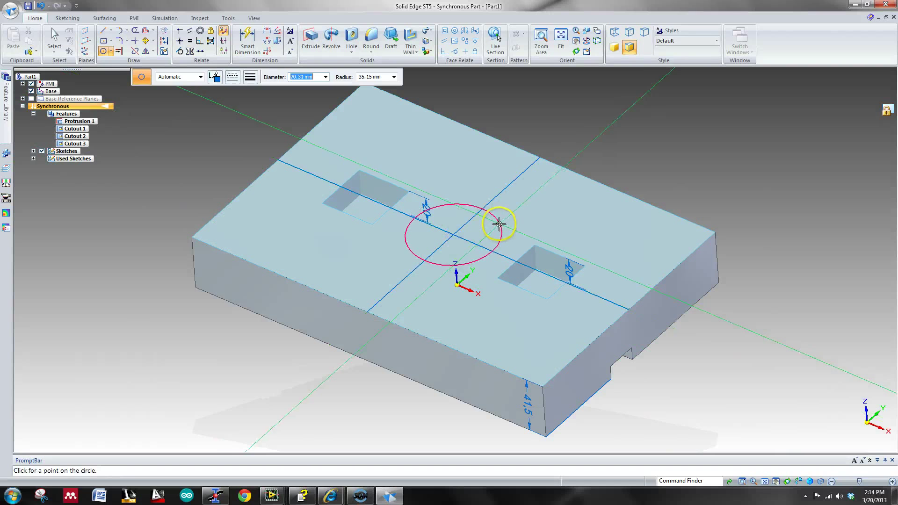
click(502, 229)
key(Escape)
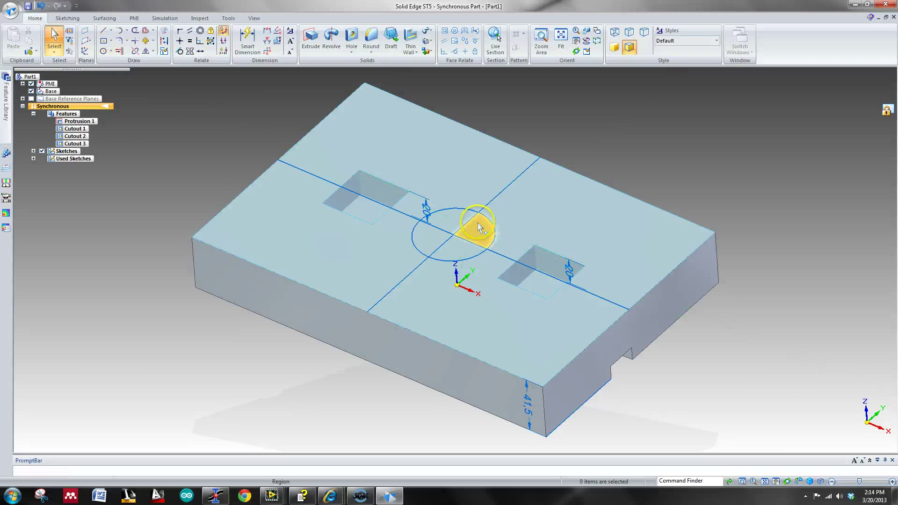
- Extrude-cut the circle's regions through the block as hole Cutout 4
click(482, 232)
ctrl+click(446, 224)
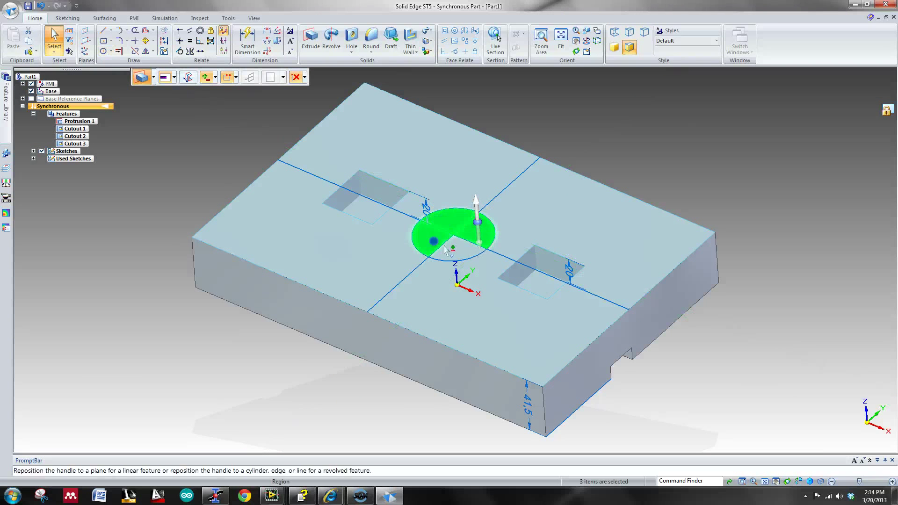
click(477, 221)
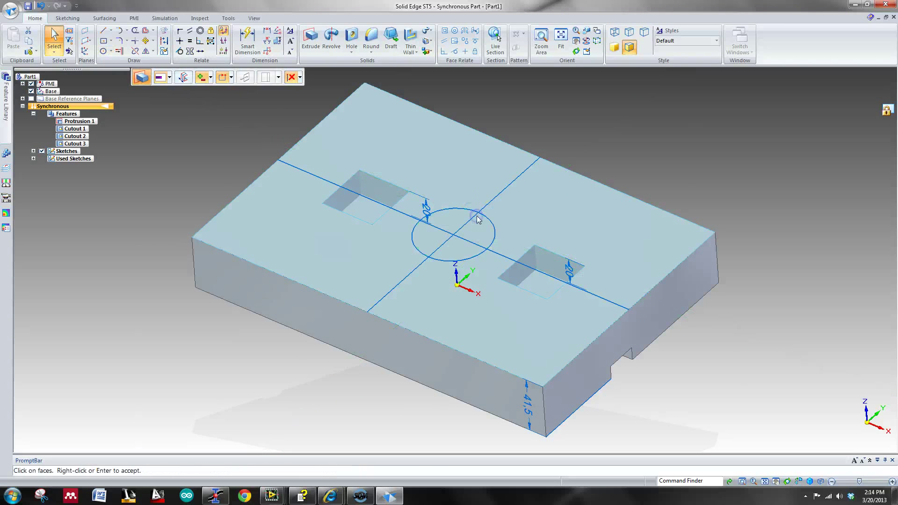
click(478, 240)
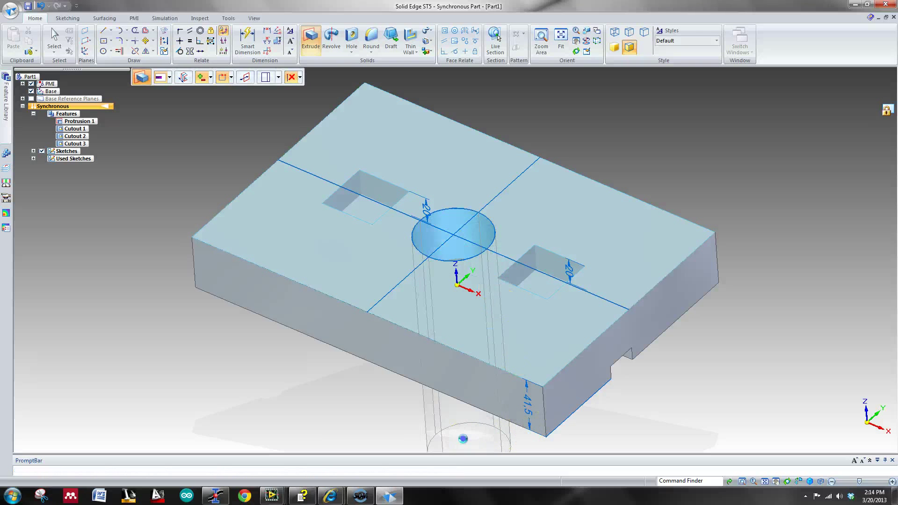
click(463, 438)
middle_drag(323, 391, 264, 414)
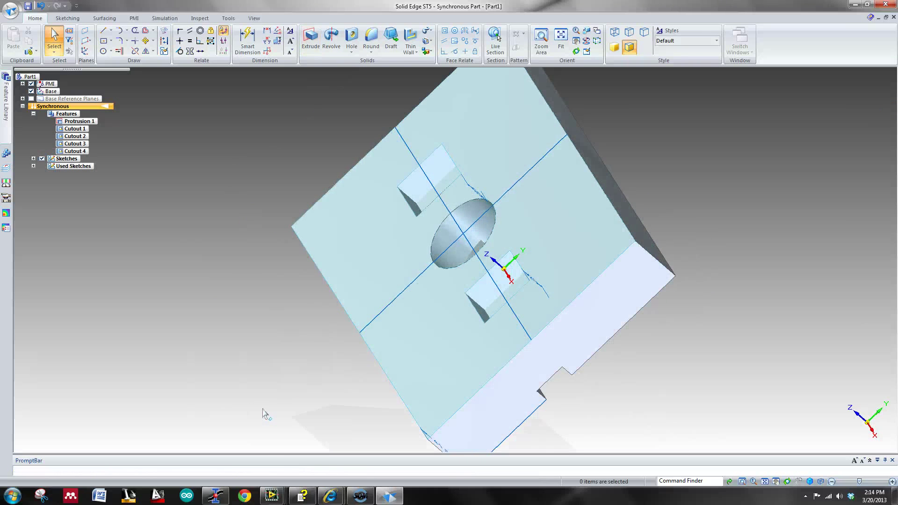
- Check the block from the top view, then return it to the isometric view
key(ctrl+i)
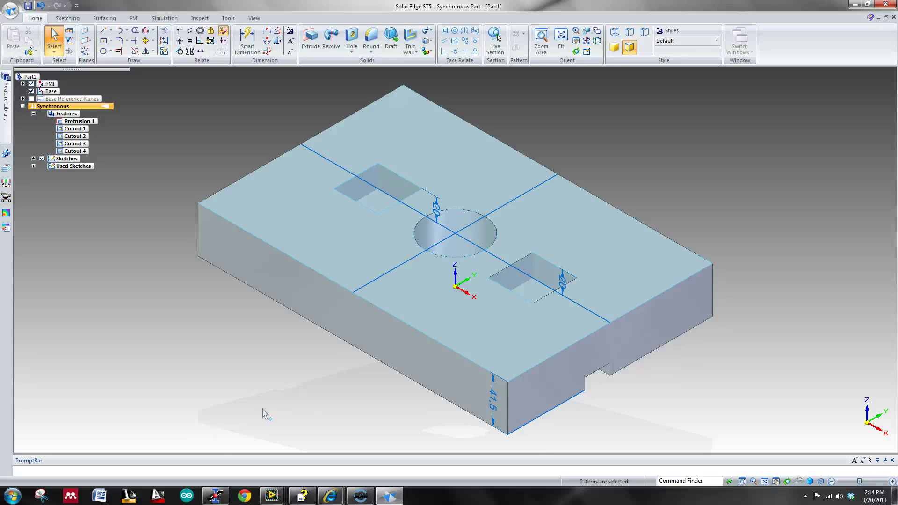
key(ctrl+t)
key(ctrl+i)
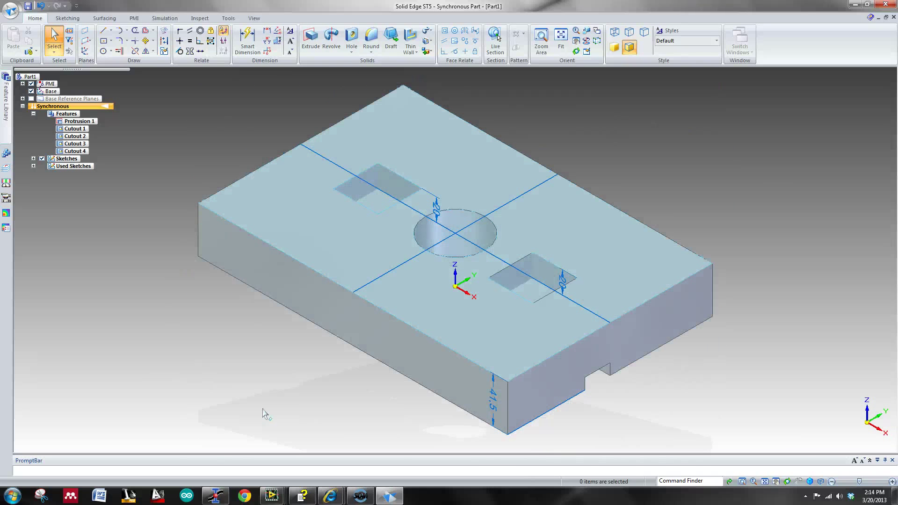